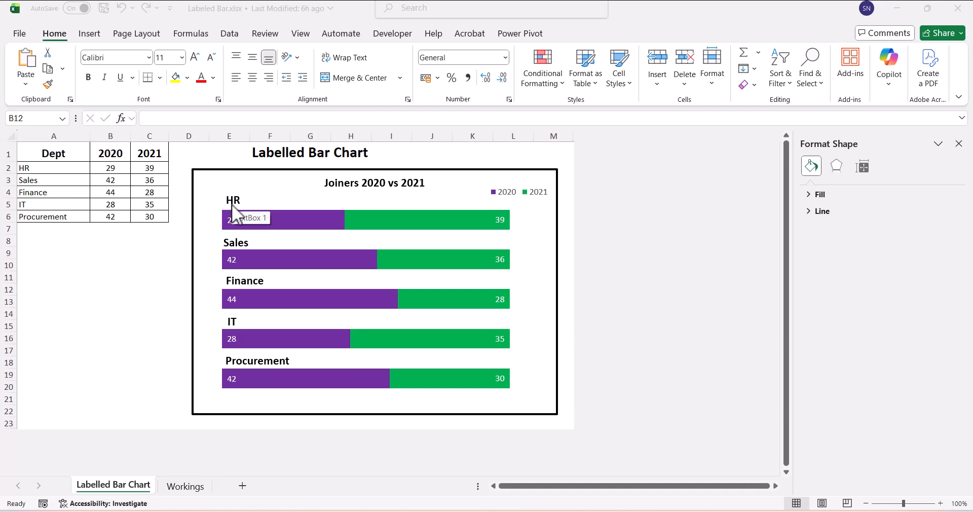
# Set the HR department's 2020 value in cell B2 to 85.
pyautogui.click(109, 169)
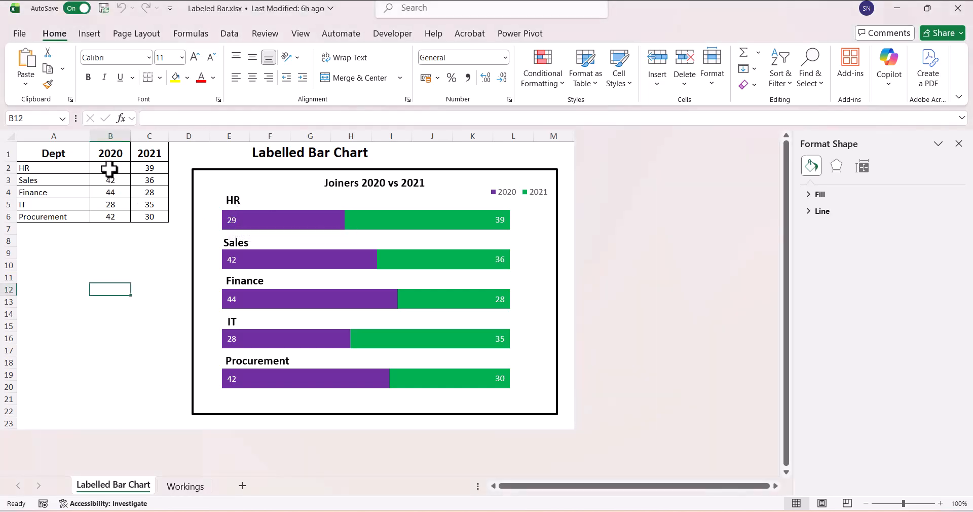
pyautogui.click(109, 170)
pyautogui.write('85')
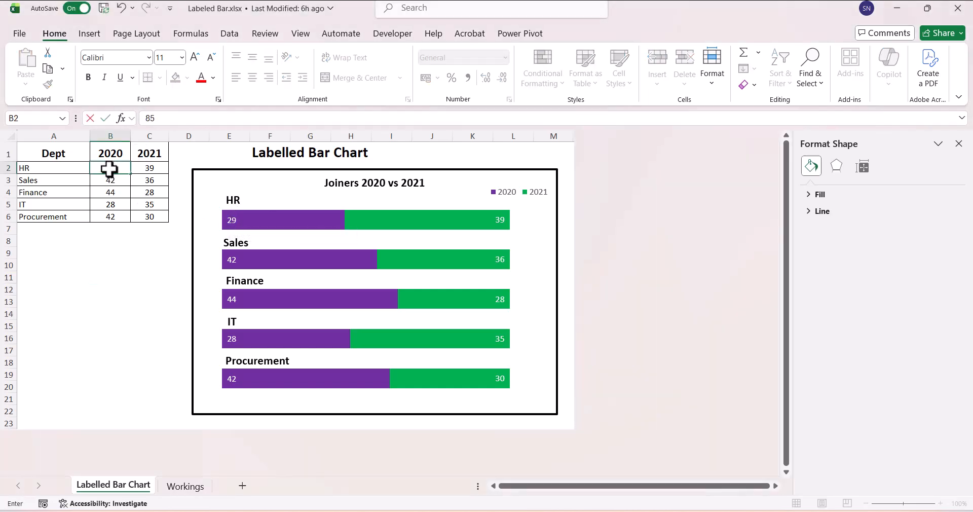
pyautogui.press('Return')
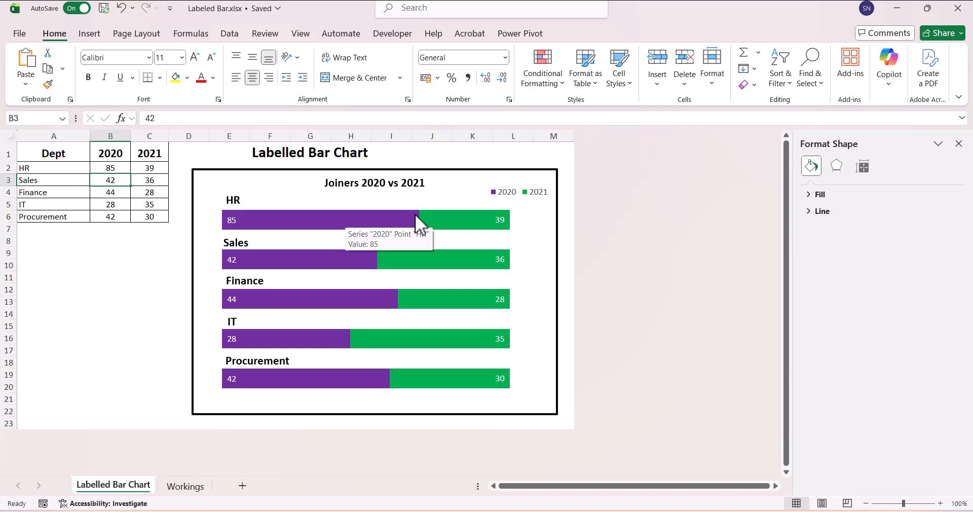
# On the Workings sheet, insert a 2-D 100% Stacked Bar chart from the department data in A1:C6.
pyautogui.hotkey('ctrl', 'pagedown')
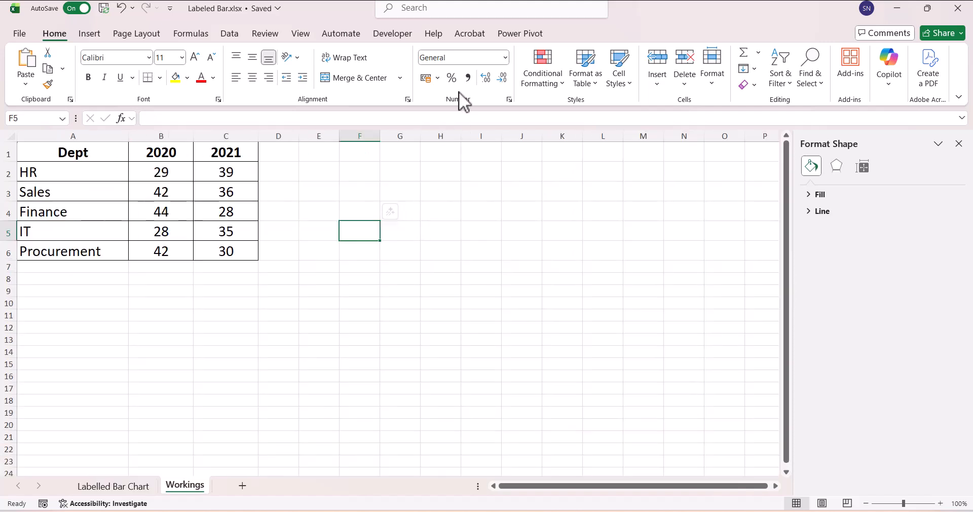
pyautogui.moveTo(79, 151); pyautogui.dragTo(226, 252)
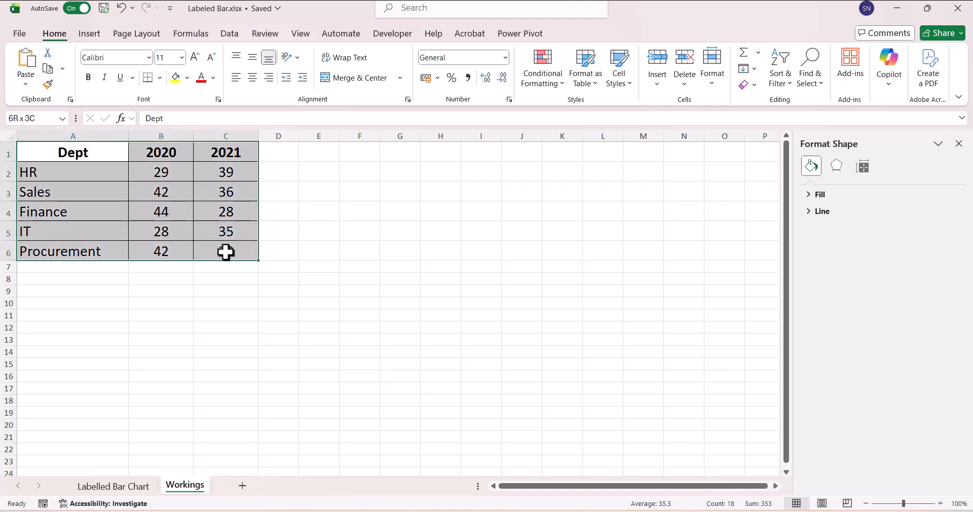
pyautogui.click(89, 33)
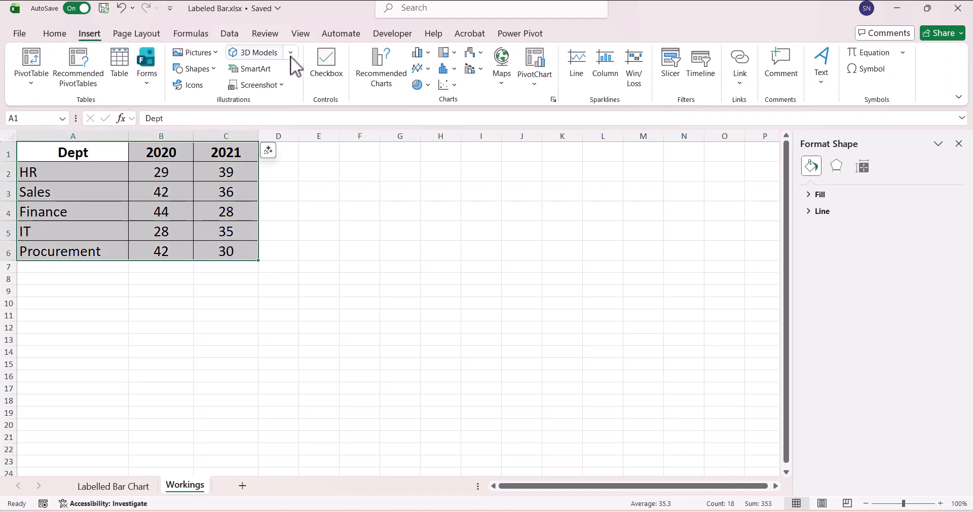
pyautogui.click(425, 53)
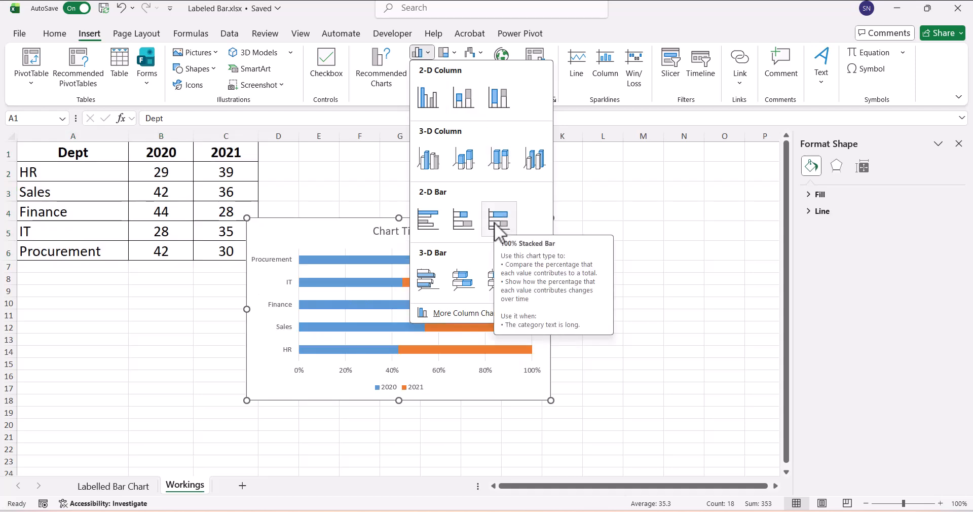
pyautogui.click(498, 221)
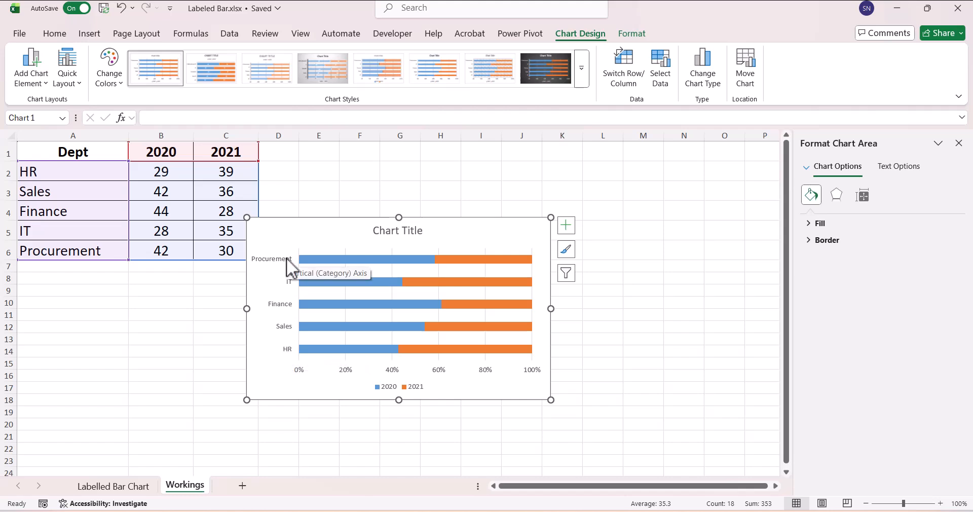
# Show the categories of the chart's vertical axis in reverse order.
pyautogui.click(289, 353)
pyautogui.rightClick(290, 354)
pyautogui.click(319, 342)
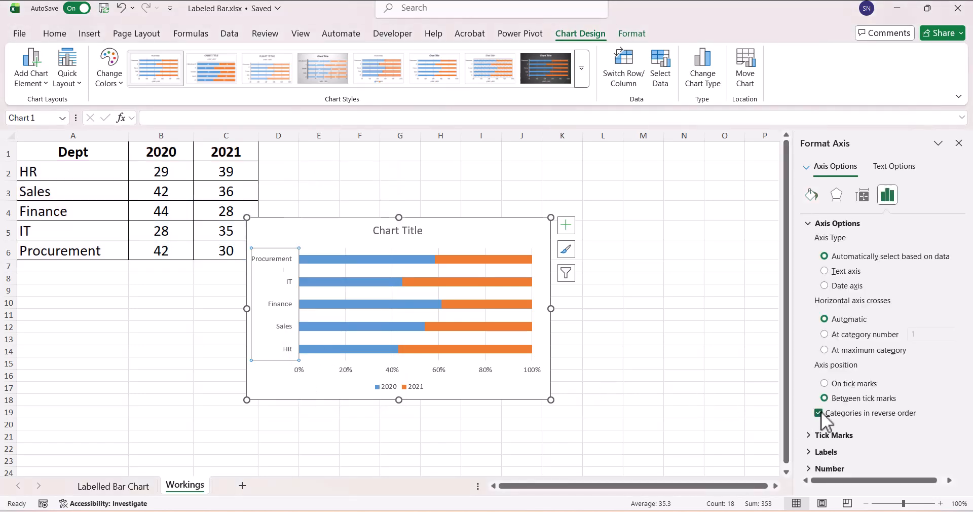
pyautogui.click(660, 359)
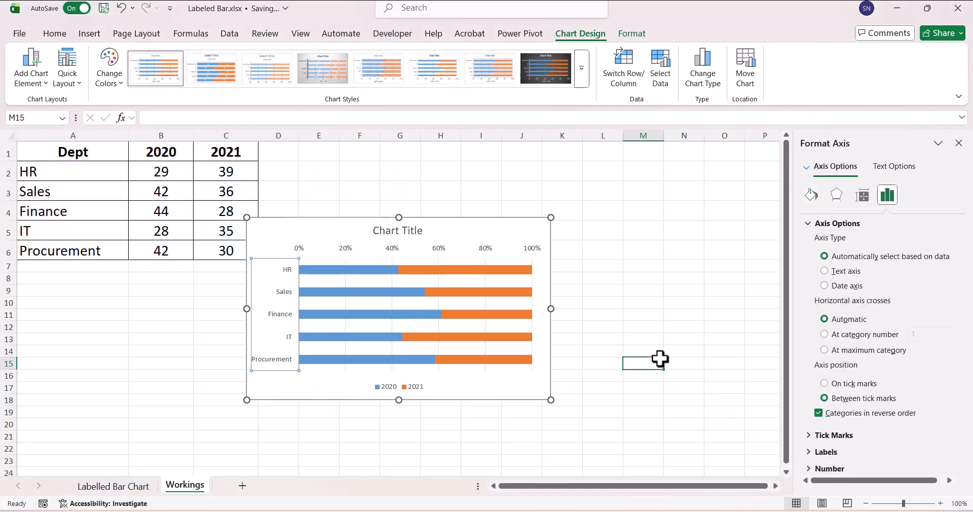
# Set the bar series' gap width to 105% and enlarge the chart beside the data table.
pyautogui.click(489, 269)
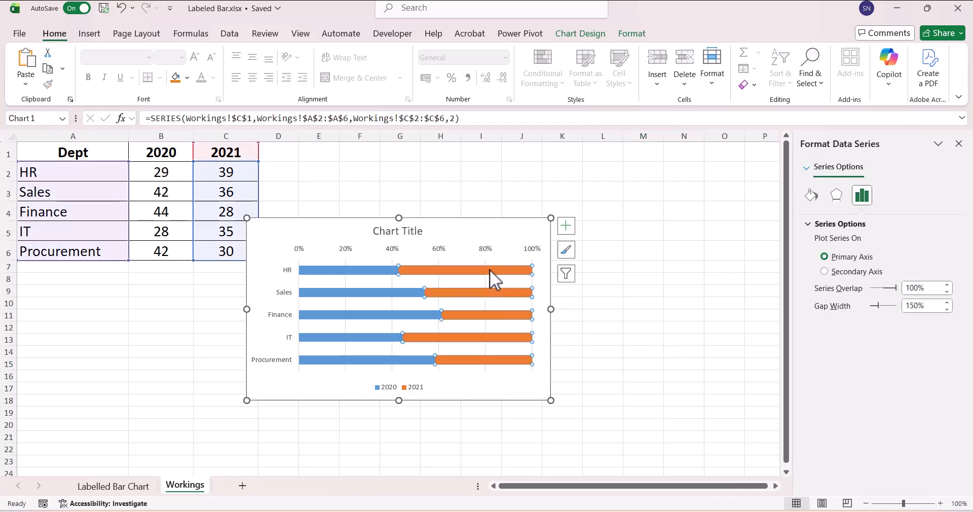
pyautogui.click(927, 306)
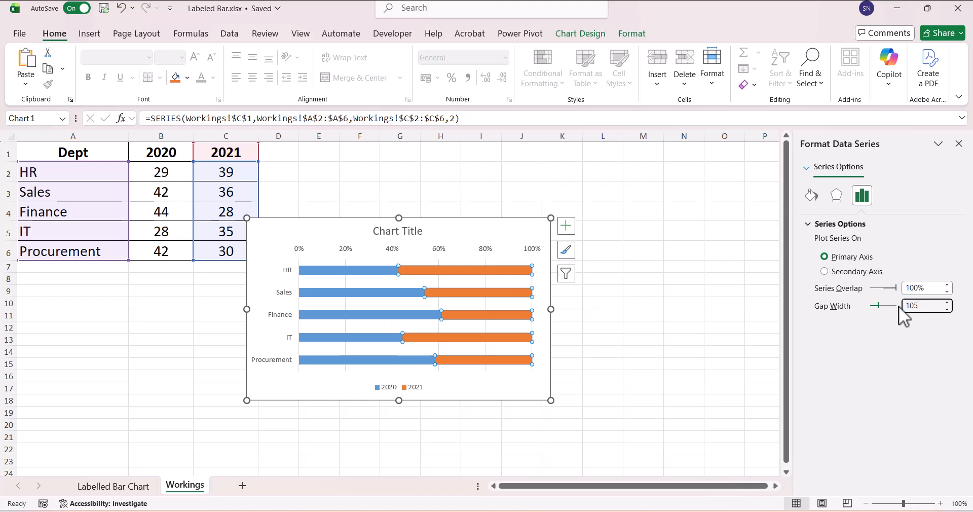
pyautogui.press('Return')
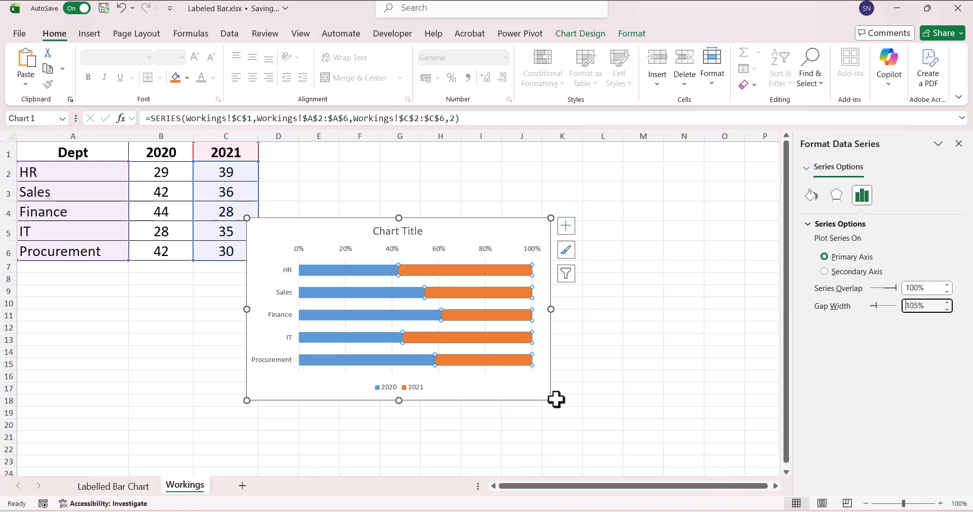
pyautogui.moveTo(552, 401); pyautogui.dragTo(613, 449)
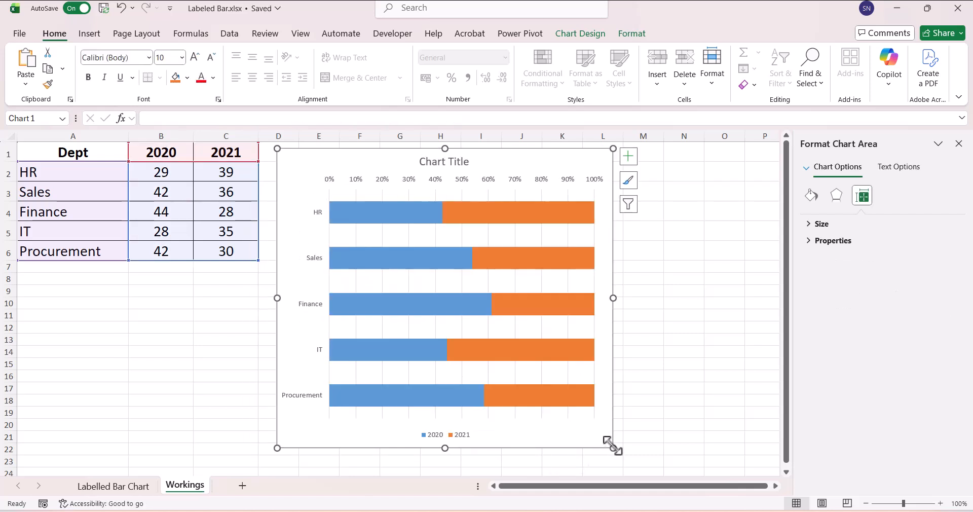
# Delete the chart's horizontal percentage axis and its vertical gridlines.
pyautogui.click(462, 180)
pyautogui.press('Delete')
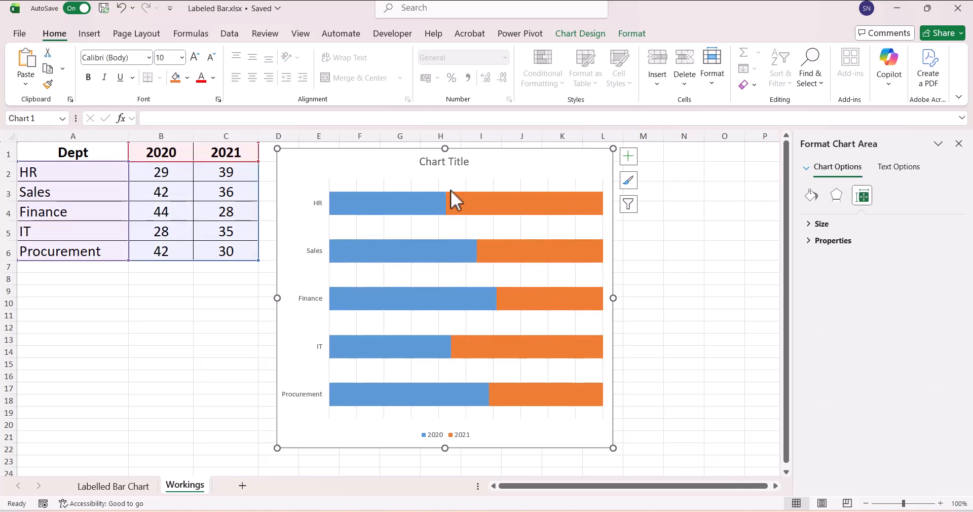
pyautogui.click(441, 188)
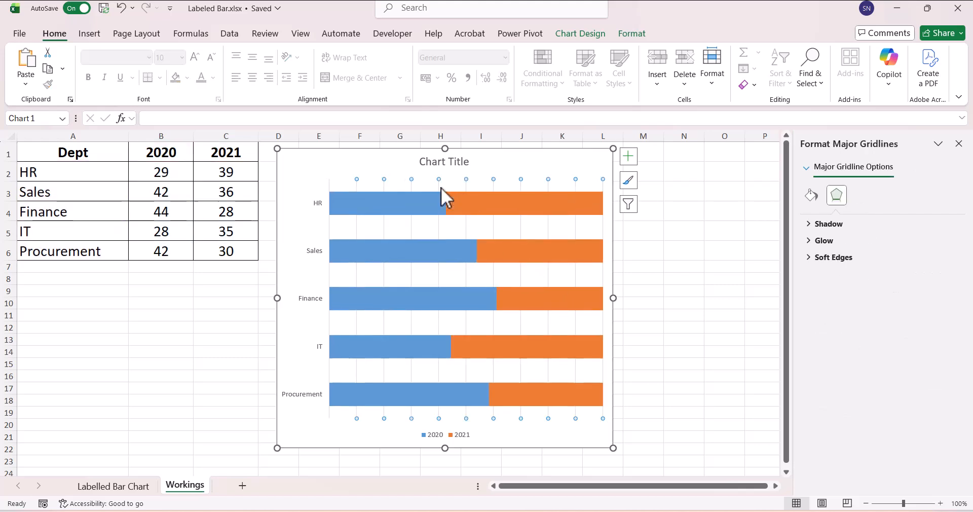
pyautogui.press('Delete')
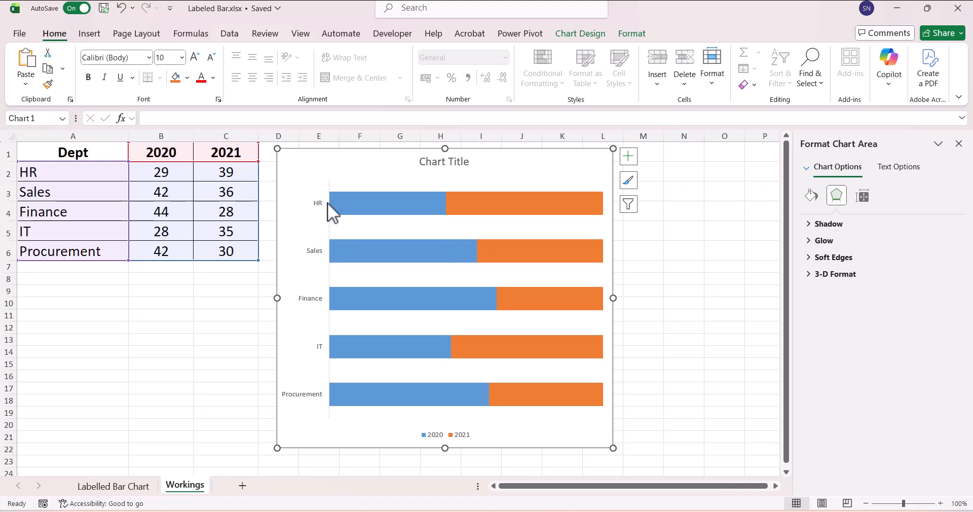
# Insert a text box inside the chart above the HR bar and link it to cell A2 of the Workings sheet.
pyautogui.click(89, 34)
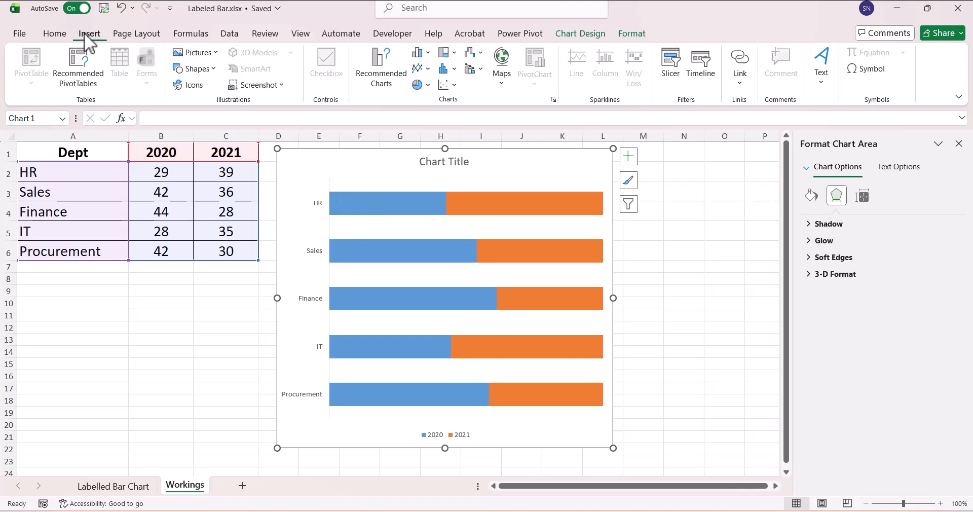
pyautogui.click(821, 76)
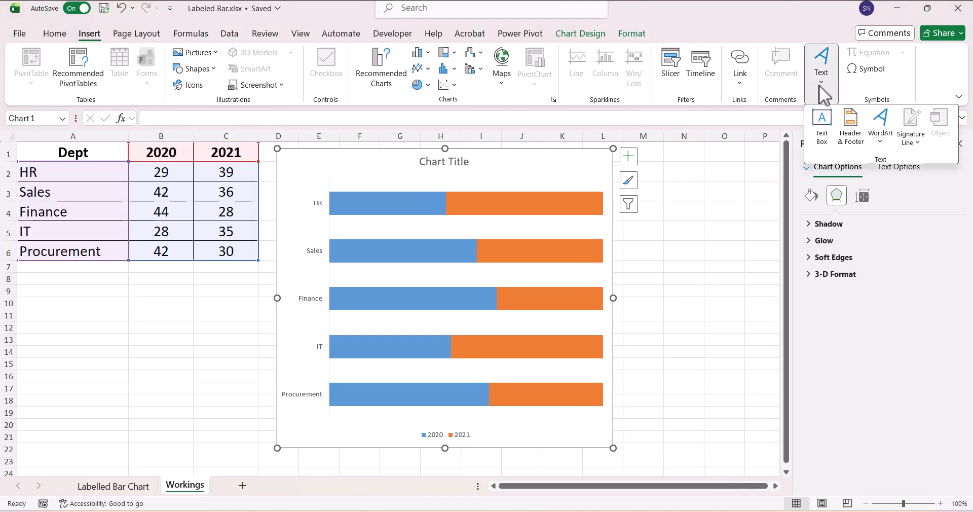
pyautogui.click(822, 122)
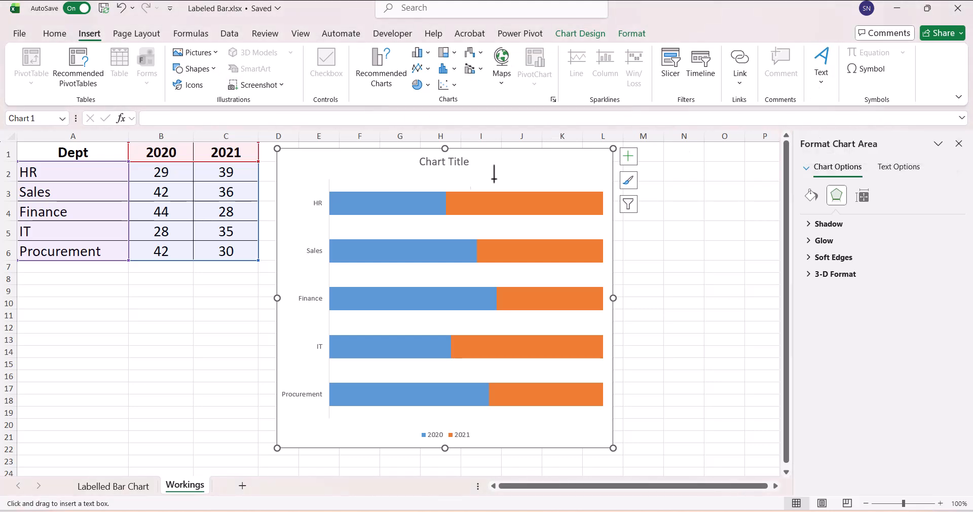
pyautogui.moveTo(333, 174); pyautogui.dragTo(395, 191)
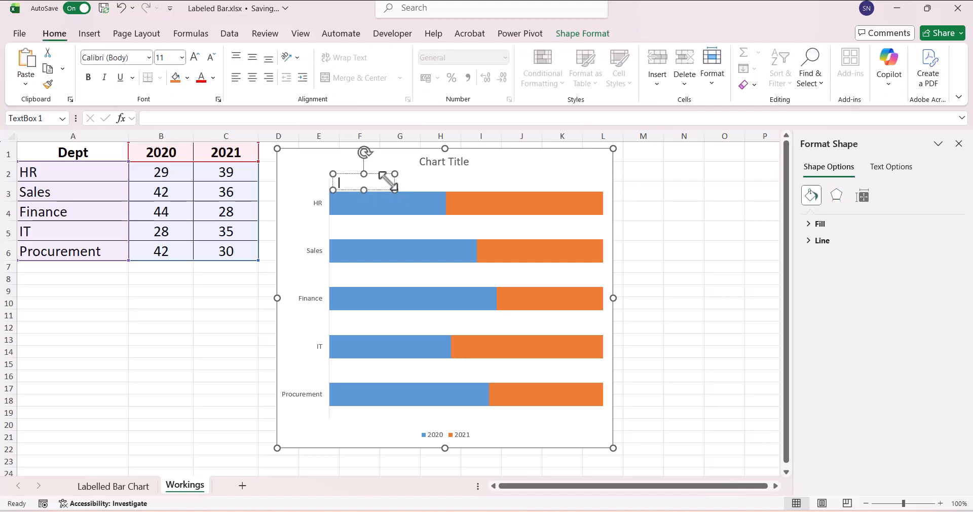
pyautogui.click(282, 120)
pyautogui.write('=')
pyautogui.click(111, 176)
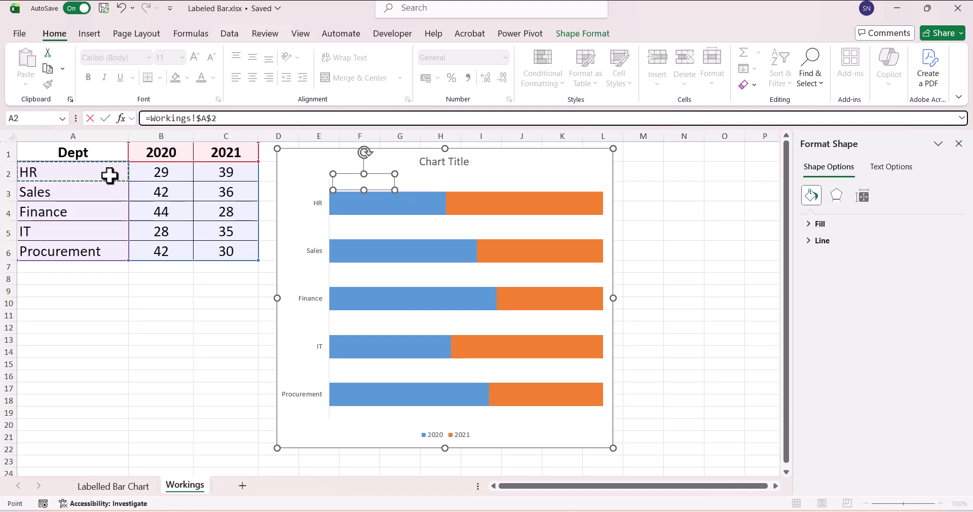
pyautogui.press('Return')
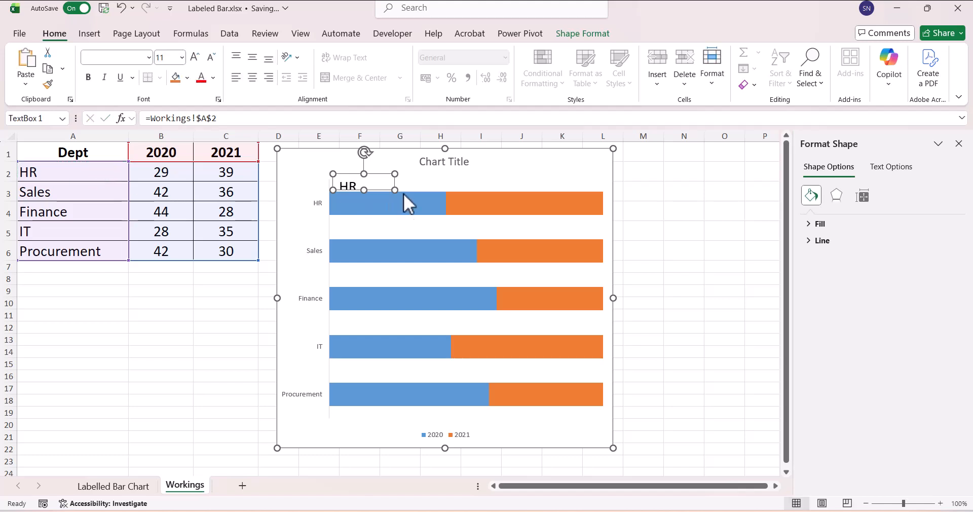
# Format the HR text box label as 12 pt bold and align it with the start of the HR bar.
pyautogui.click(210, 58)
pyautogui.click(212, 58)
pyautogui.click(212, 58)
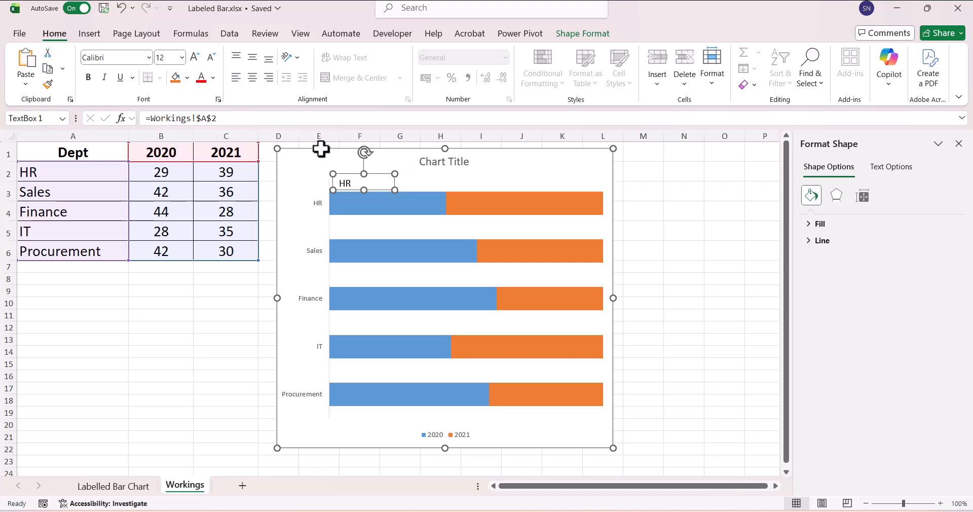
pyautogui.click(340, 177)
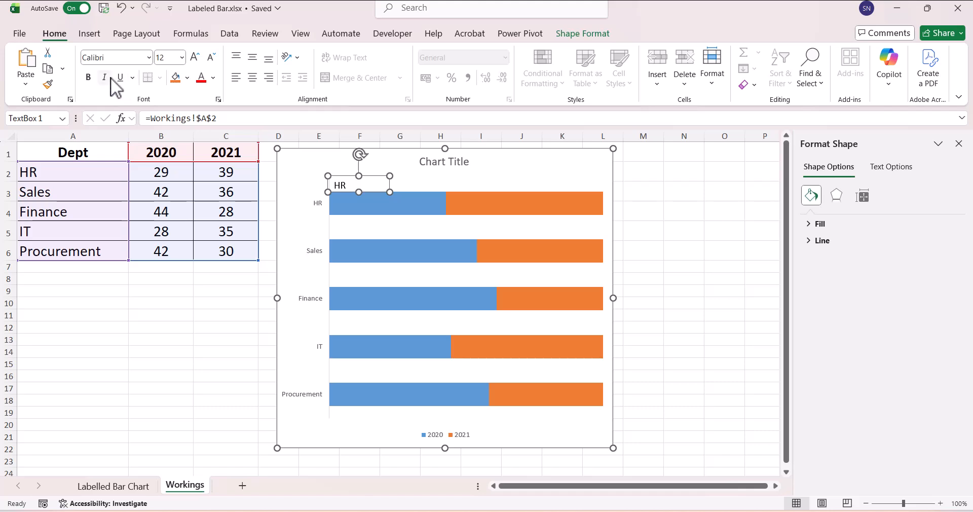
pyautogui.click(89, 77)
# Place a copy of the HR label above the Sales bar, link it to cell A3 and set its font size to 12.
pyautogui.moveTo(269, 198); pyautogui.dragTo(371, 236)
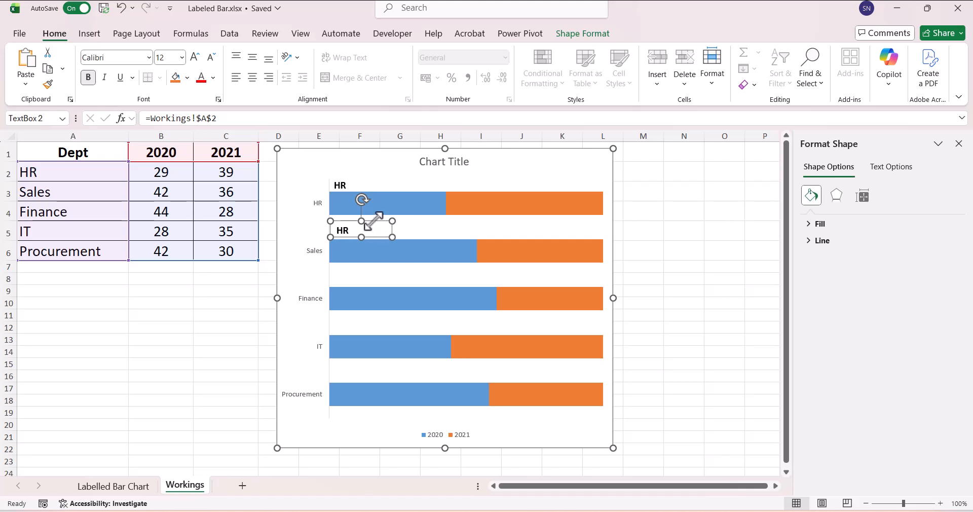
pyautogui.click(215, 122)
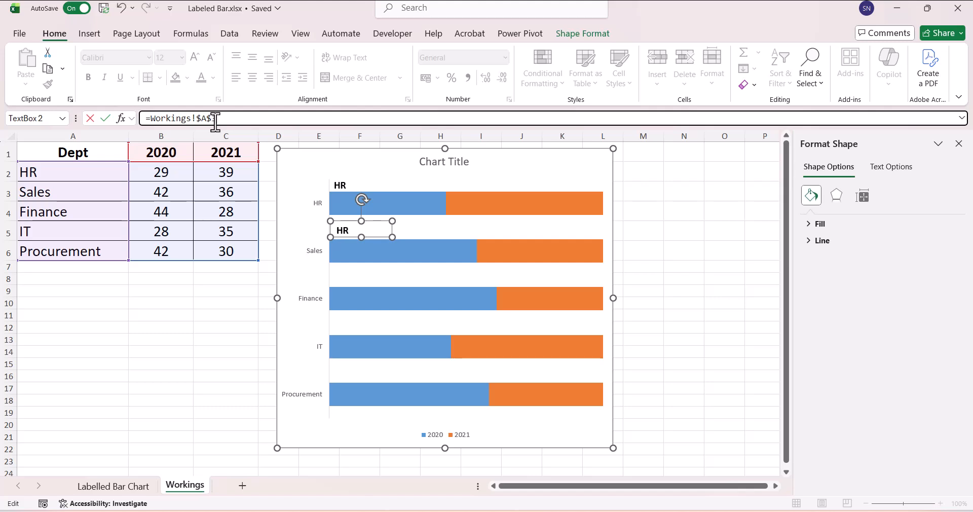
pyautogui.press('Return')
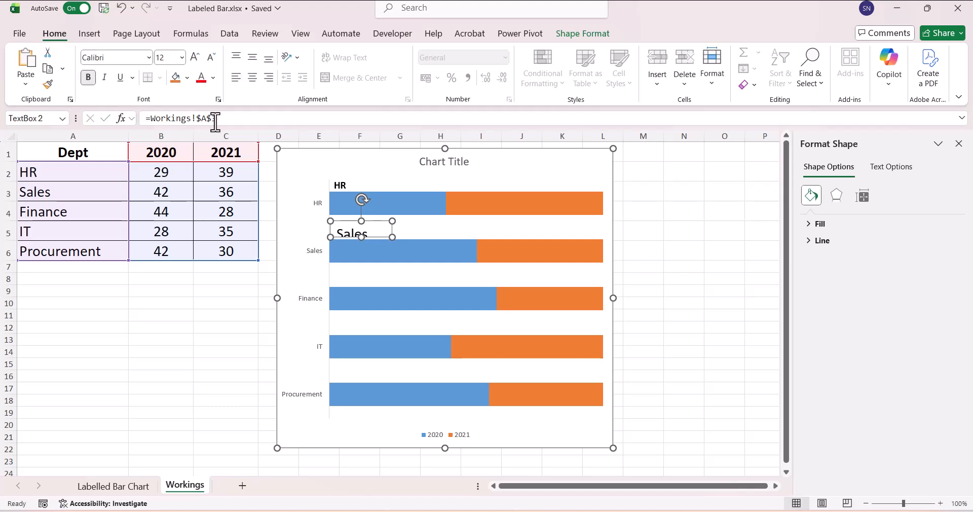
pyautogui.click(212, 58)
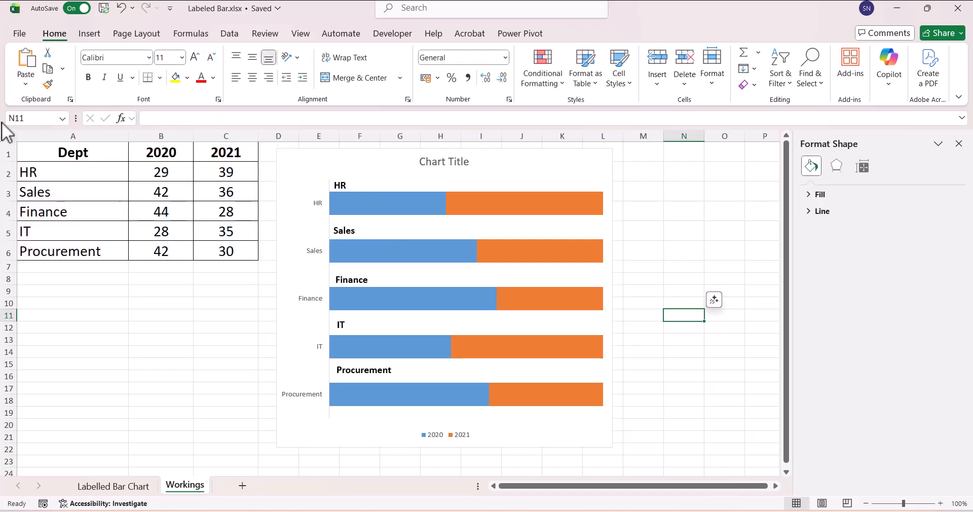
# Delete the chart's vertical category axis, keeping the linked department text boxes above the bars.
pyautogui.click(342, 184)
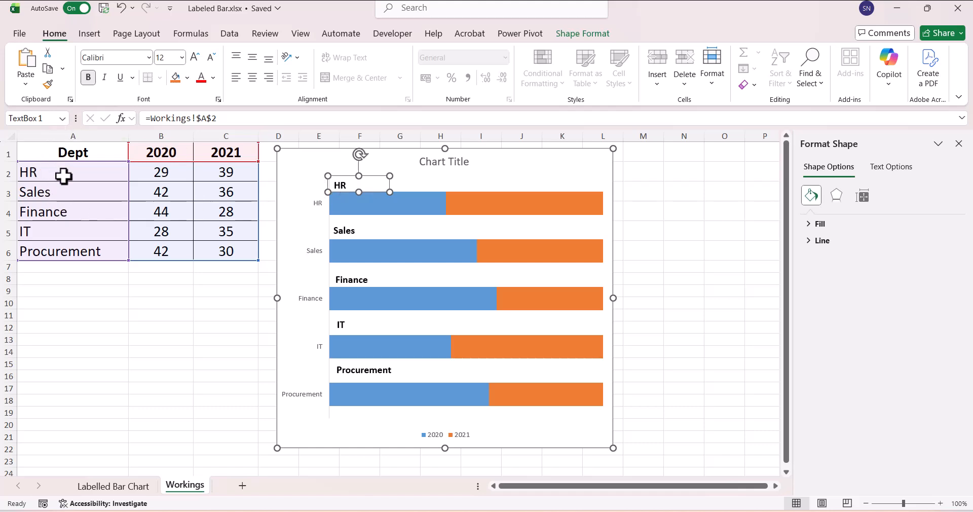
pyautogui.click(348, 230)
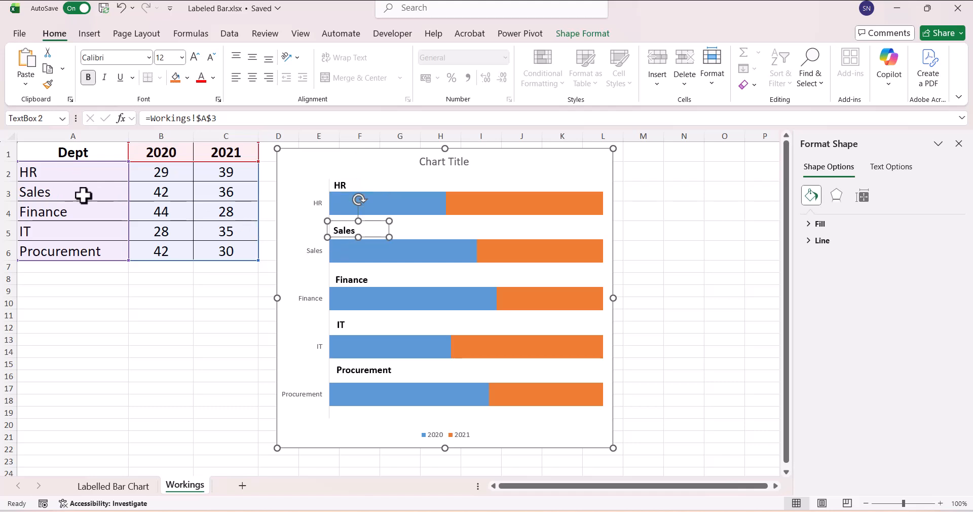
pyautogui.click(312, 300)
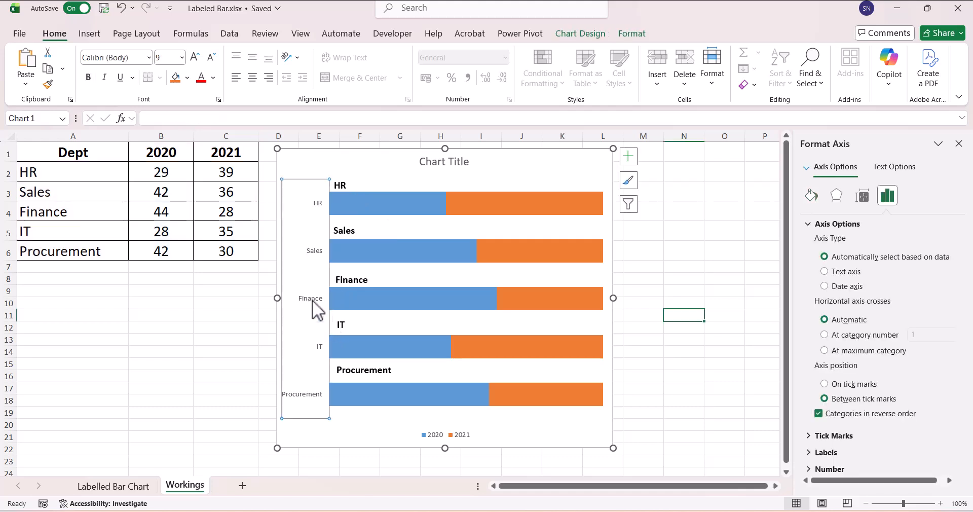
pyautogui.press('Delete')
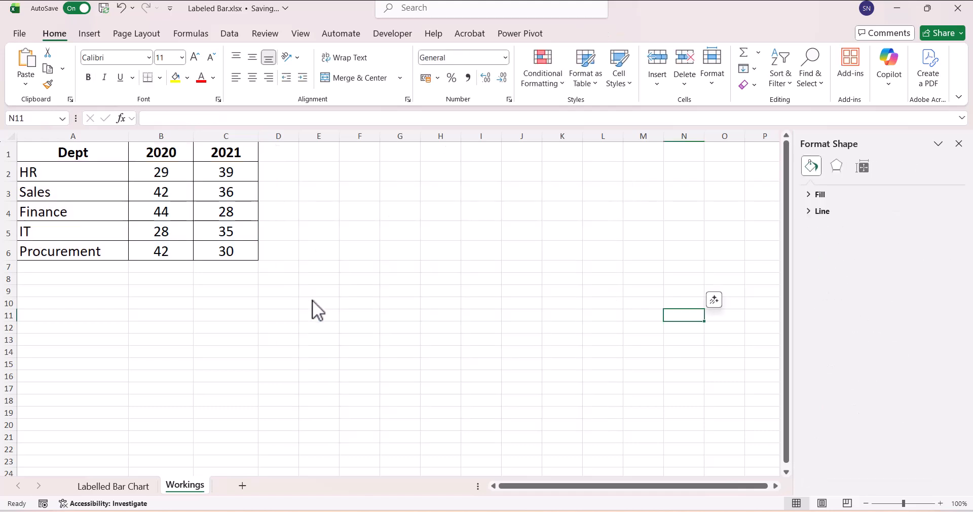
pyautogui.hotkey('ctrl', 'z')
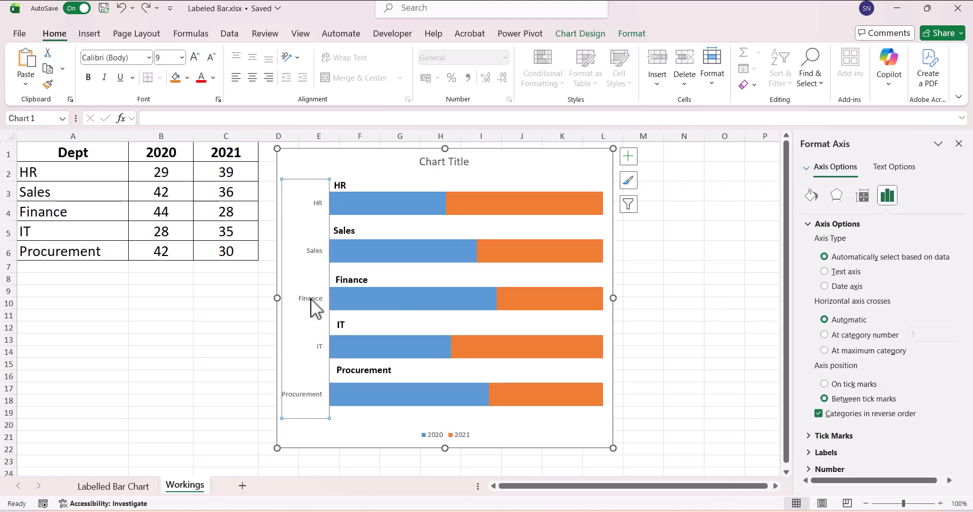
pyautogui.press('Delete')
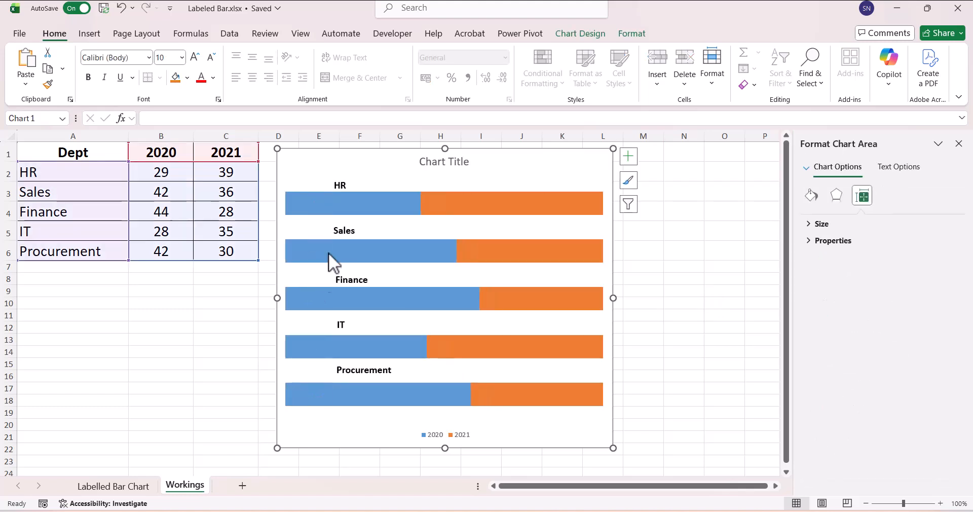
# Give the 2020 series bars a solid purple fill.
pyautogui.click(346, 203)
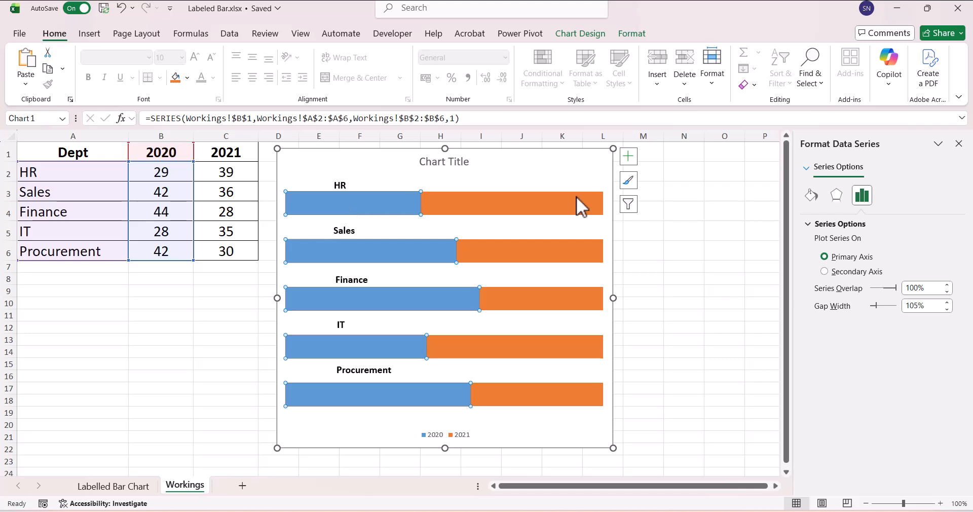
pyautogui.click(812, 195)
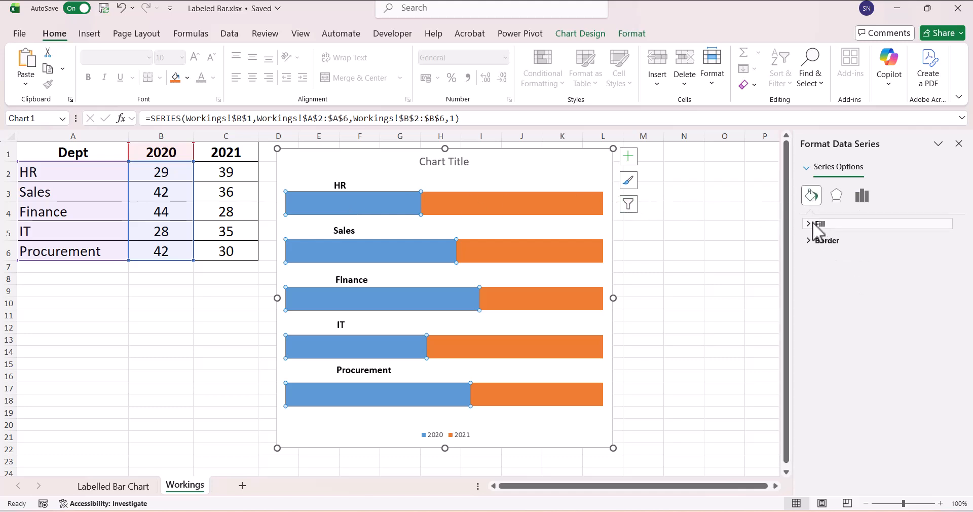
pyautogui.click(811, 224)
pyautogui.click(818, 257)
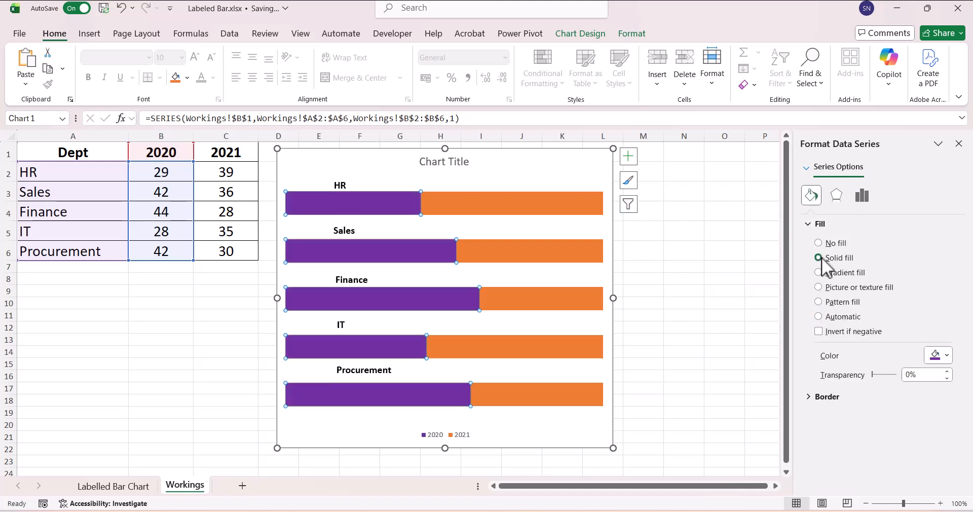
pyautogui.click(947, 356)
pyautogui.click(963, 316)
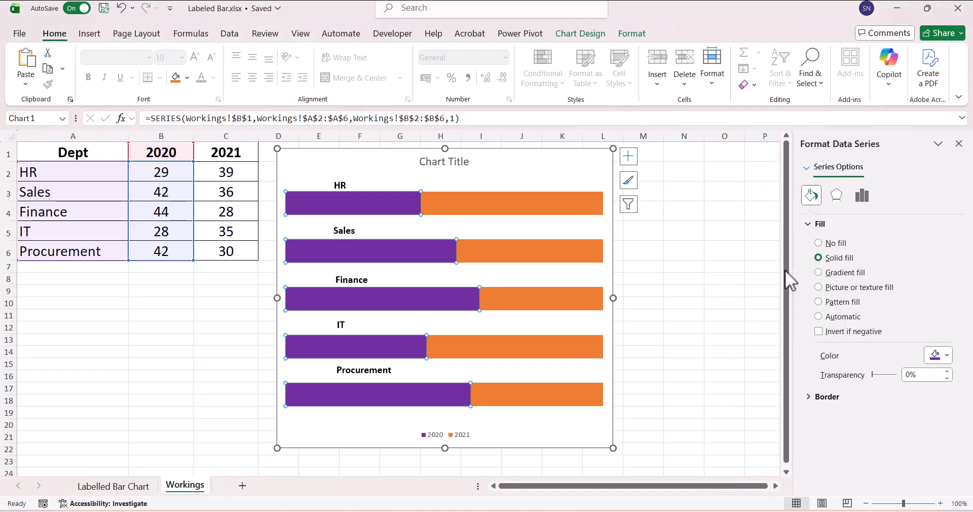
# Change the fill of the 2021 series bars to the standard green.
pyautogui.click(541, 201)
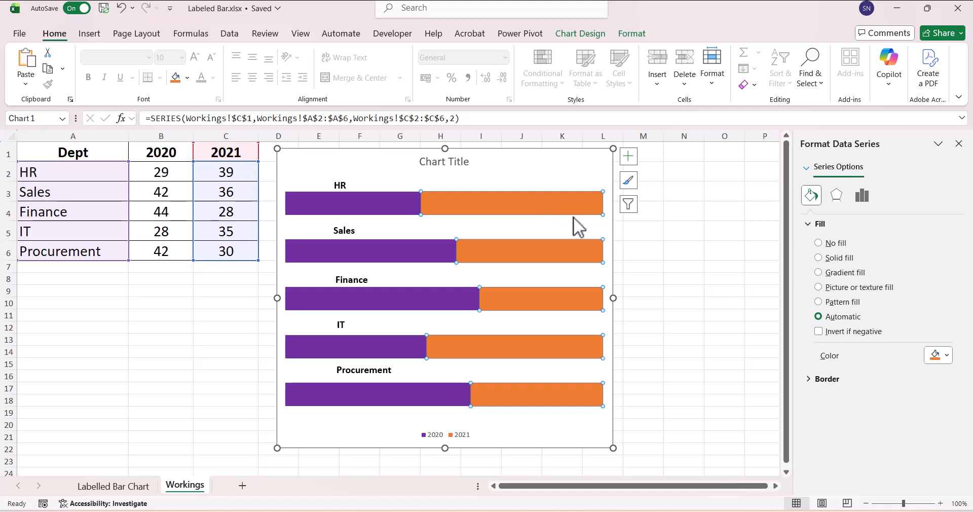
pyautogui.click(946, 356)
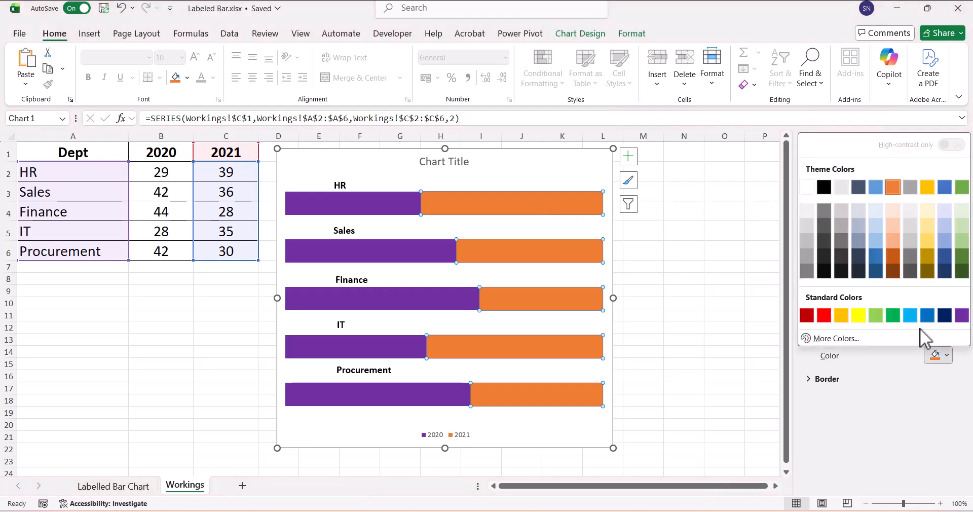
pyautogui.click(893, 316)
pyautogui.click(750, 302)
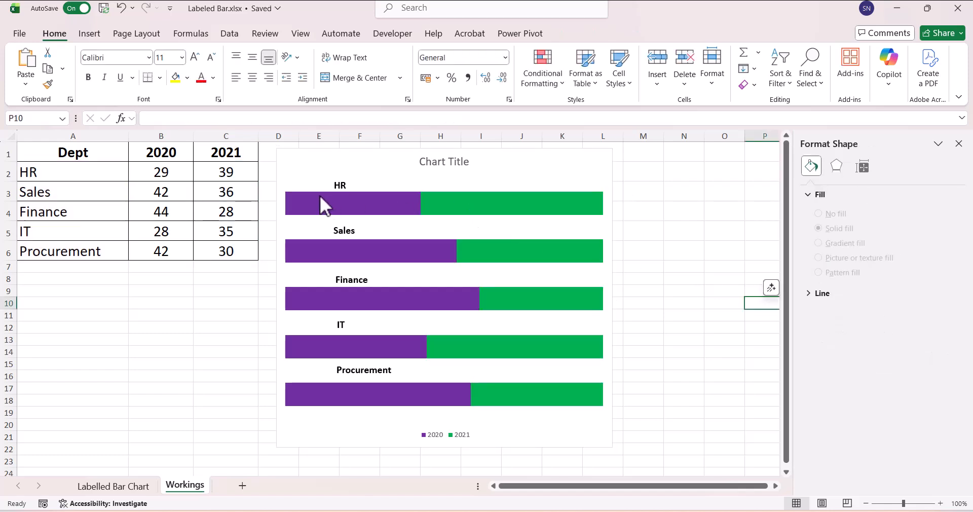
# Move all five department text boxes together so they line up with the start of the bars.
pyautogui.click(346, 184)
pyautogui.keyDown('ctrl'); pyautogui.click(344, 230); pyautogui.keyUp('ctrl')
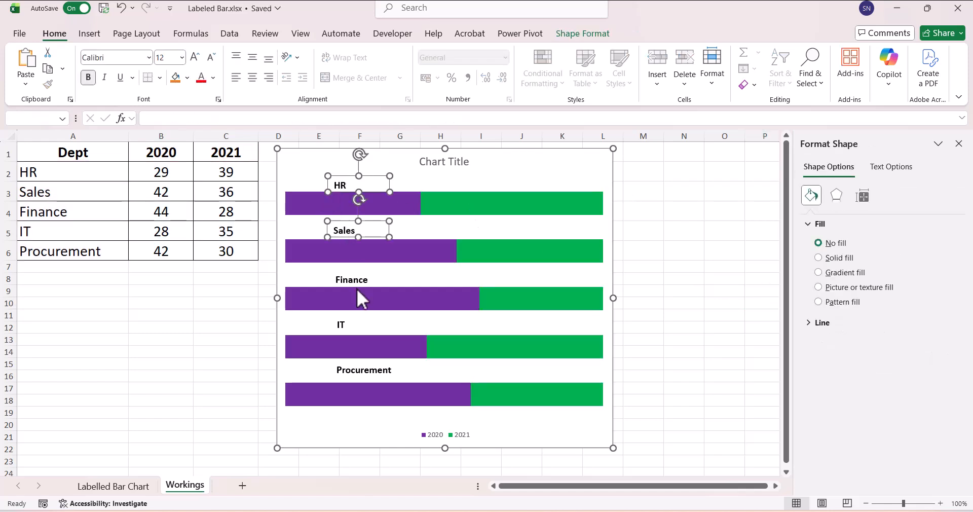
pyautogui.keyDown('ctrl'); pyautogui.click(357, 278); pyautogui.keyUp('ctrl')
pyautogui.keyDown('ctrl'); pyautogui.click(344, 326); pyautogui.keyUp('ctrl')
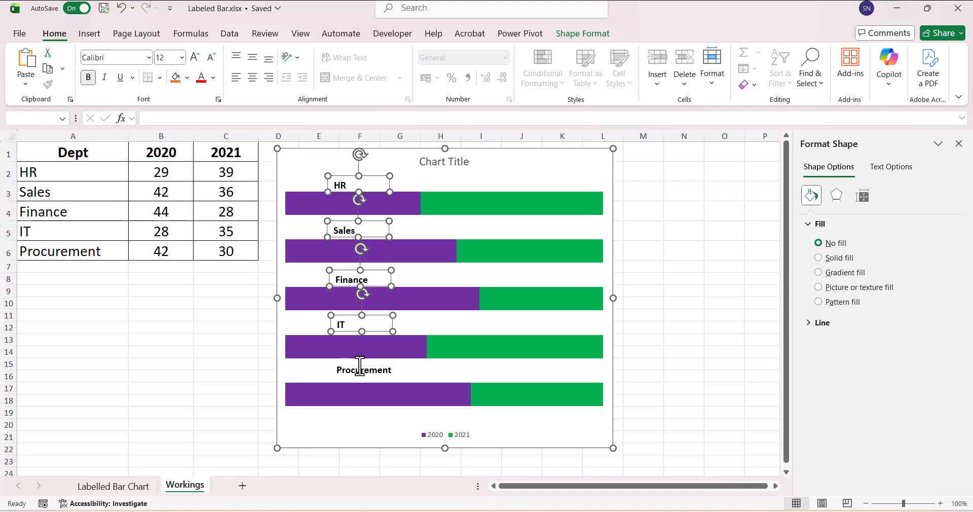
pyautogui.keyDown('ctrl'); pyautogui.click(359, 369); pyautogui.keyUp('ctrl')
pyautogui.moveTo(336, 177); pyautogui.dragTo(294, 176)
# Add data labels to the 2021 series.
pyautogui.click(458, 206)
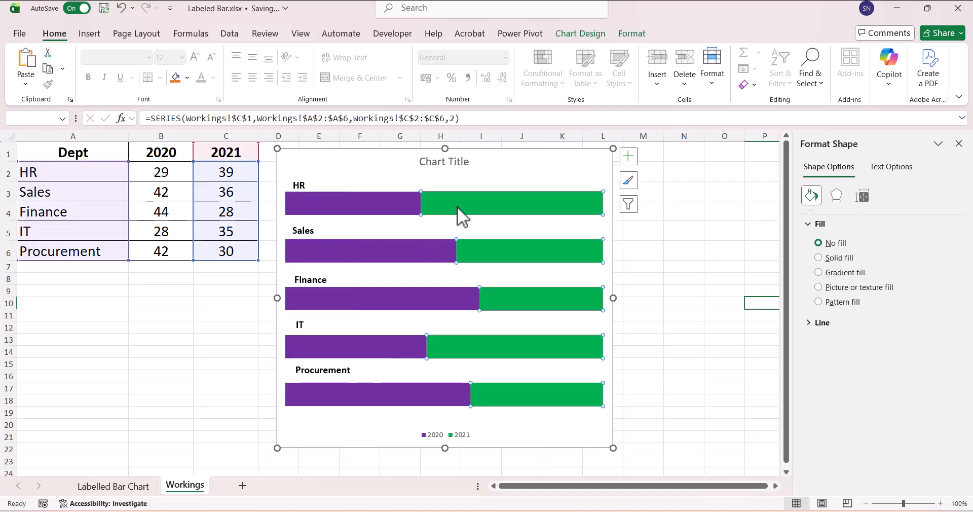
pyautogui.rightClick(457, 206)
pyautogui.click(507, 311)
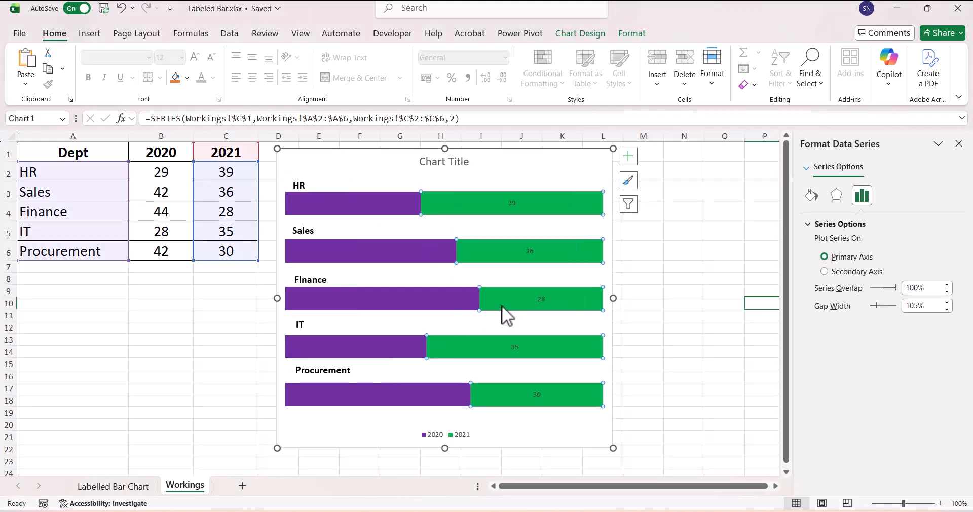
# Format the 2021 data labels as white, bold, 14 pt text with right alignment.
pyautogui.click(513, 205)
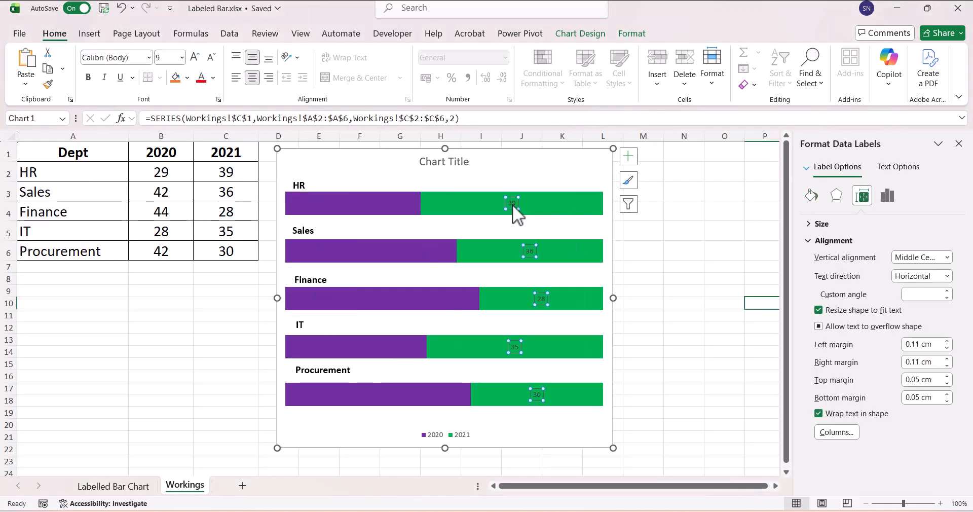
pyautogui.click(213, 77)
pyautogui.click(204, 159)
pyautogui.click(196, 58)
pyautogui.click(195, 59)
pyautogui.click(195, 59)
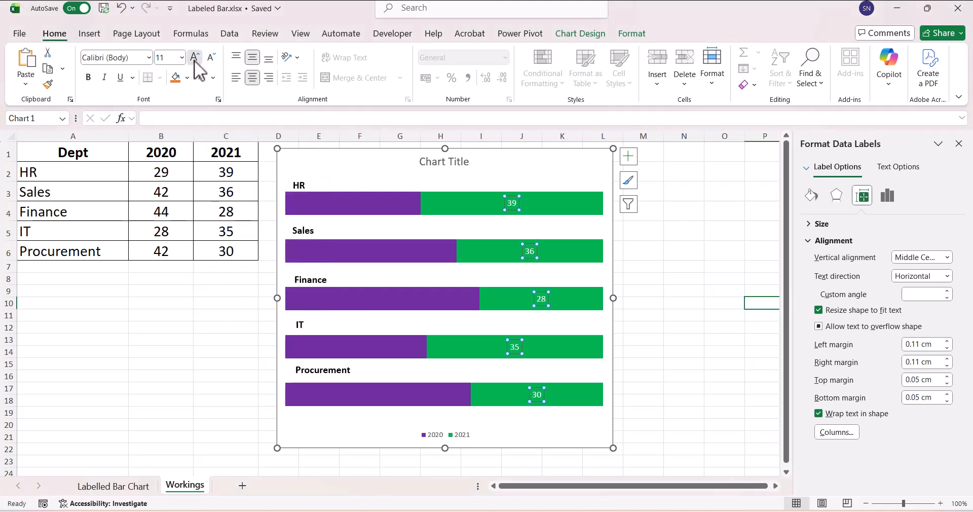
pyautogui.click(196, 59)
pyautogui.click(195, 58)
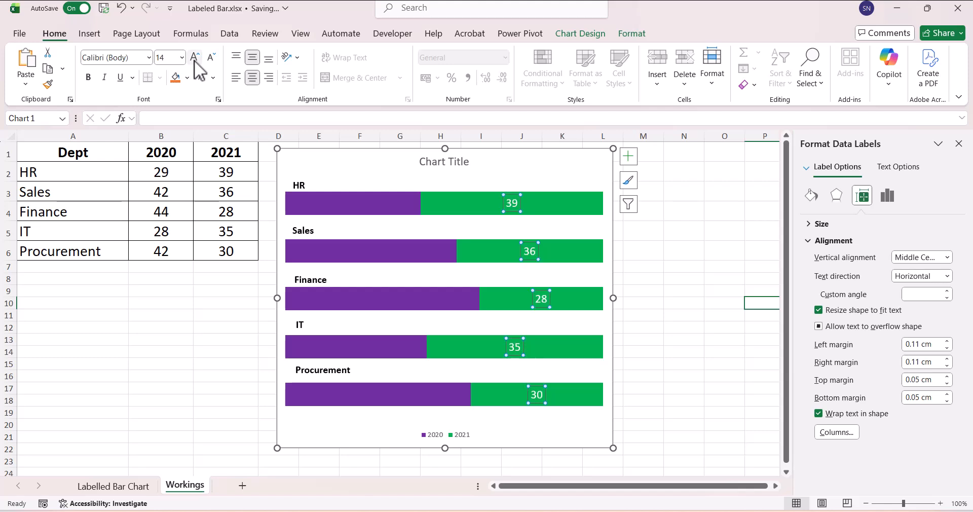
pyautogui.click(88, 77)
pyautogui.click(268, 78)
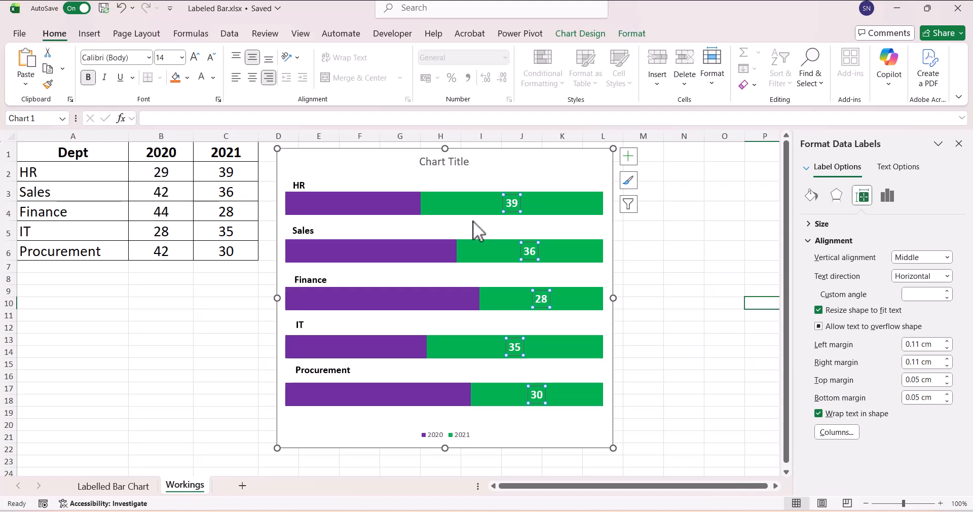
# Add data labels to the 2020 series.
pyautogui.click(348, 208)
pyautogui.rightClick(349, 208)
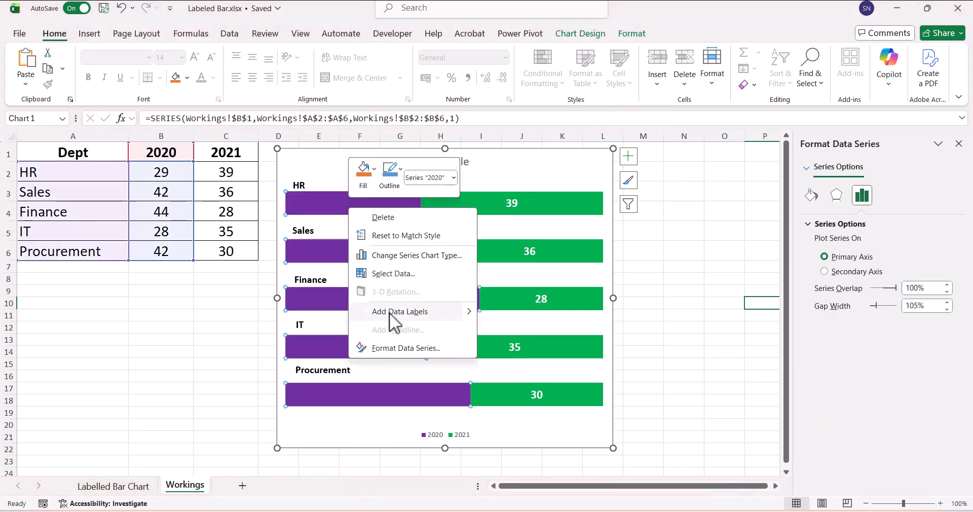
pyautogui.click(390, 312)
# Format the 2020 data labels as white, bold, 14 pt text.
pyautogui.click(354, 205)
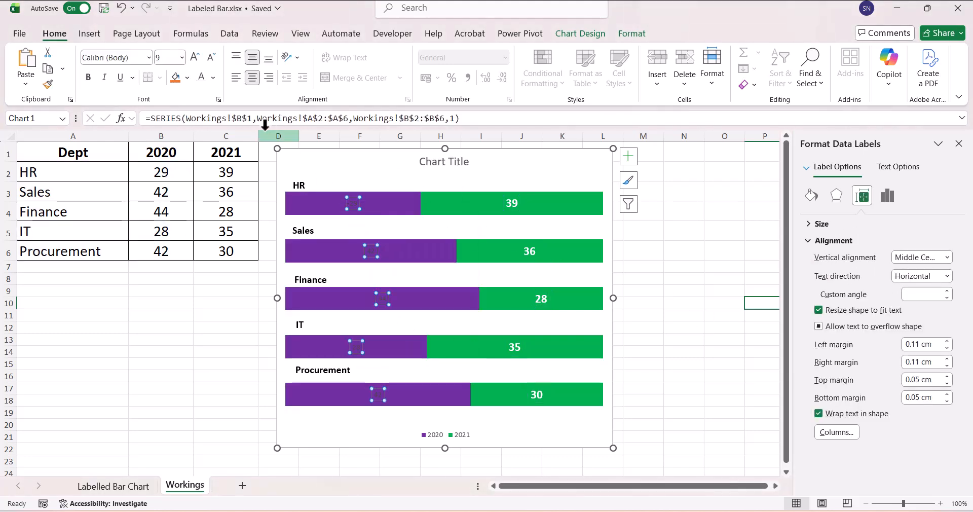
pyautogui.click(201, 78)
pyautogui.click(88, 77)
pyautogui.click(193, 61)
pyautogui.click(193, 61)
pyautogui.click(193, 61)
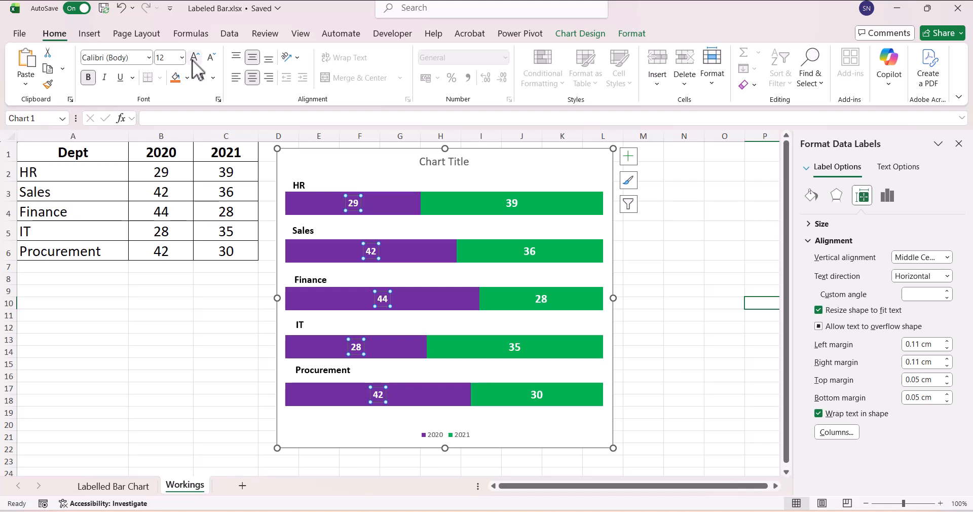
pyautogui.click(679, 250)
# Set the label position of the 2020 data labels to Inside Base.
pyautogui.click(354, 203)
pyautogui.rightClick(353, 203)
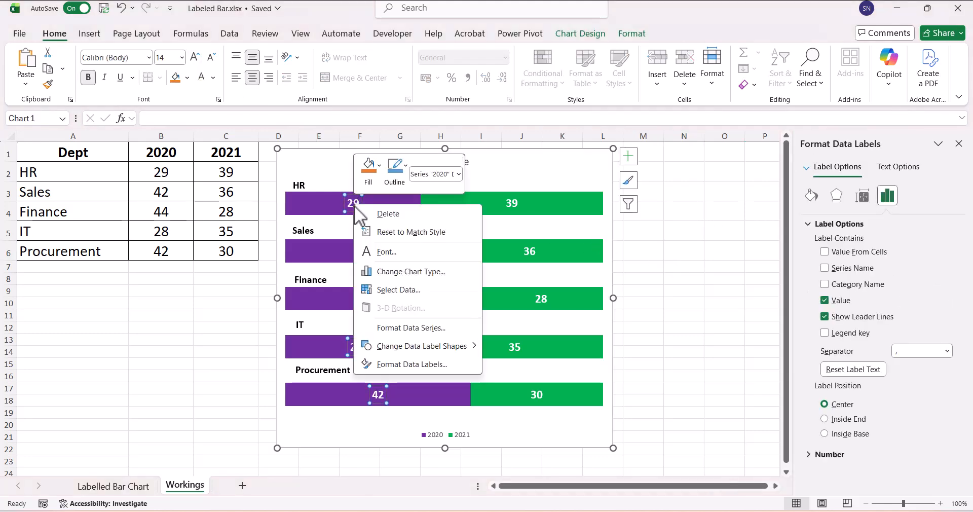
pyautogui.click(427, 365)
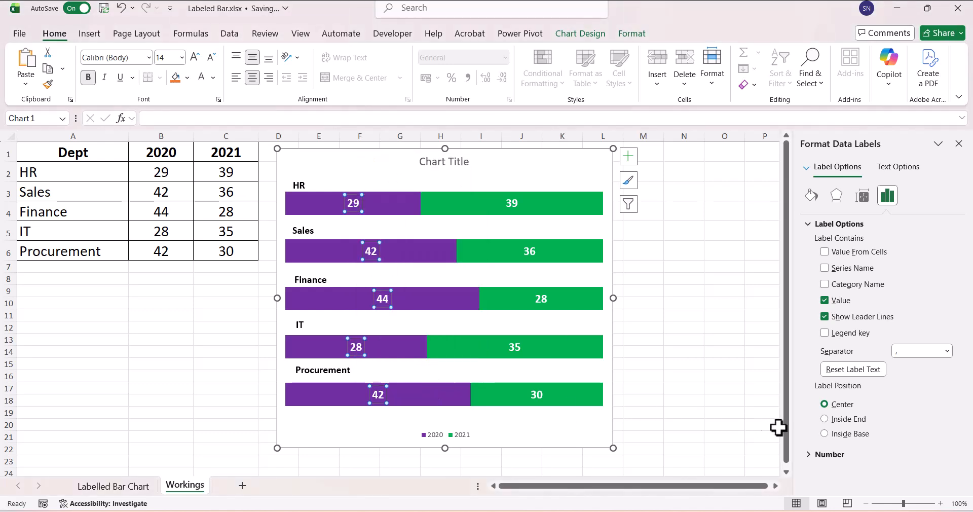
pyautogui.click(825, 434)
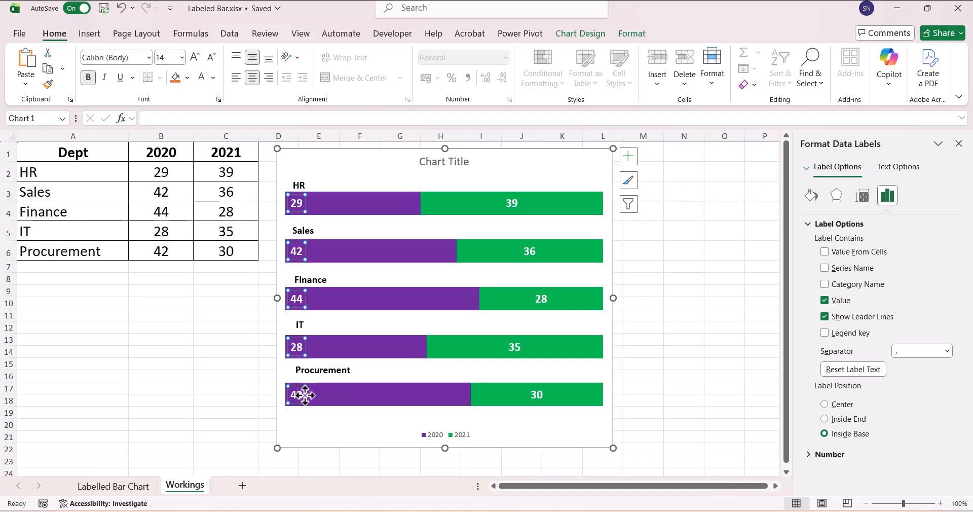
# Set the label position of the 2021 data labels to Inside End.
pyautogui.click(514, 203)
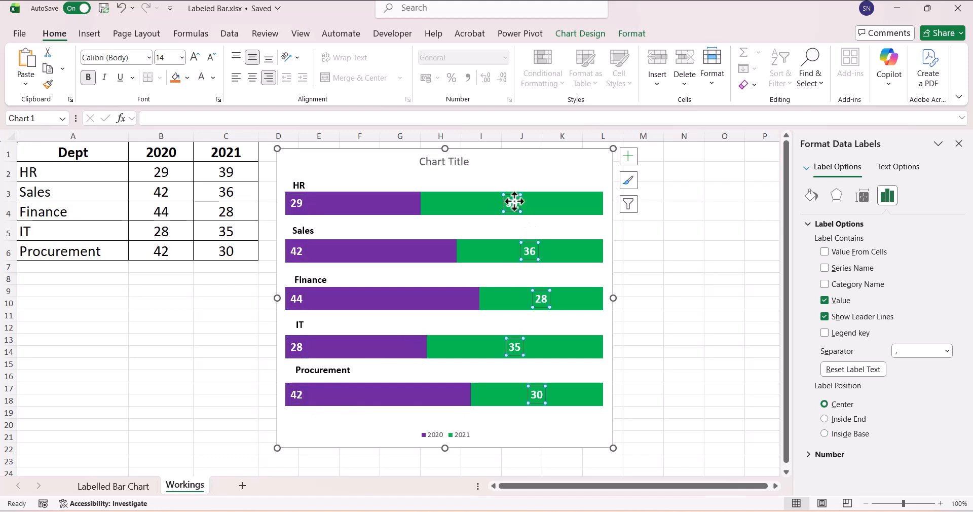
pyautogui.click(825, 418)
pyautogui.click(745, 299)
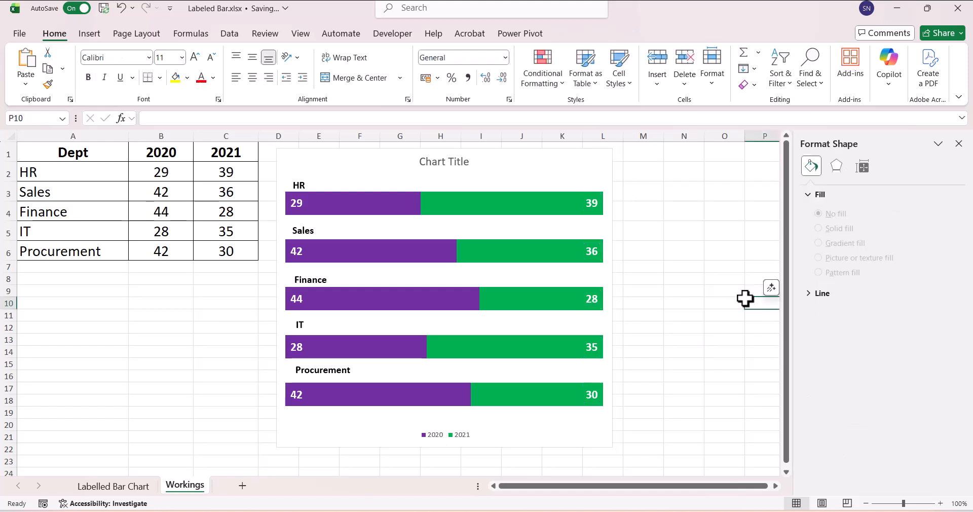
# Replace the placeholder chart title with "Joiners 2020 vs 2021".
pyautogui.click(438, 163)
pyautogui.moveTo(428, 161); pyautogui.dragTo(467, 163)
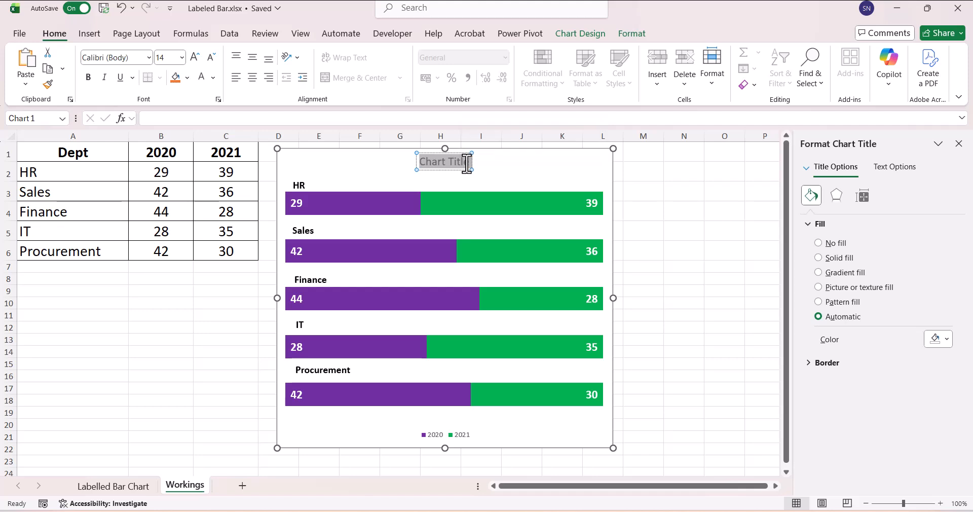
pyautogui.write('Joiners')
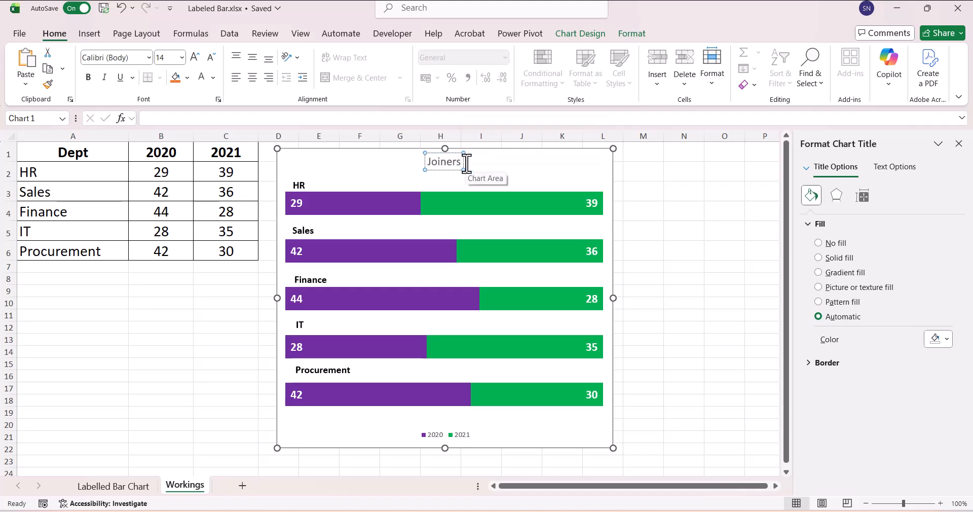
pyautogui.write(' 2020')
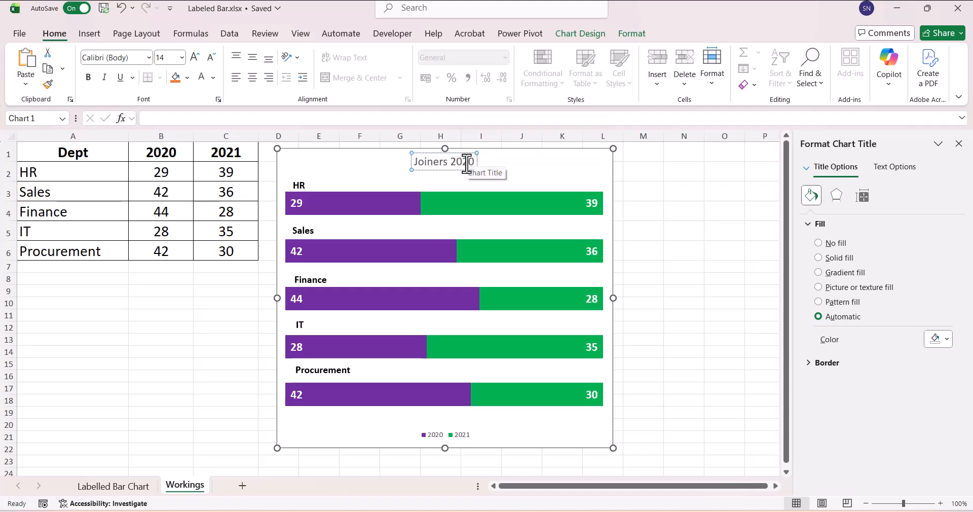
pyautogui.write(' vs 2021')
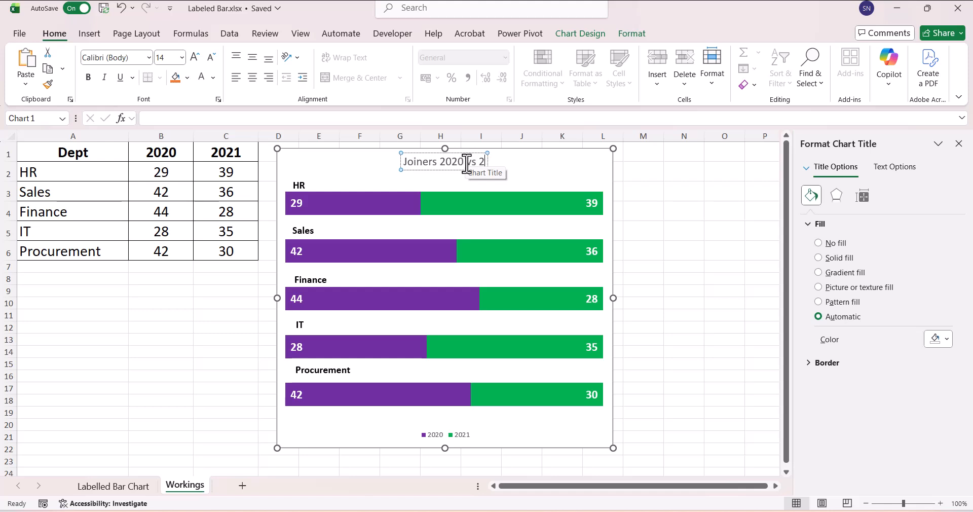
# Format the chart title text as black and bold.
pyautogui.click(441, 170)
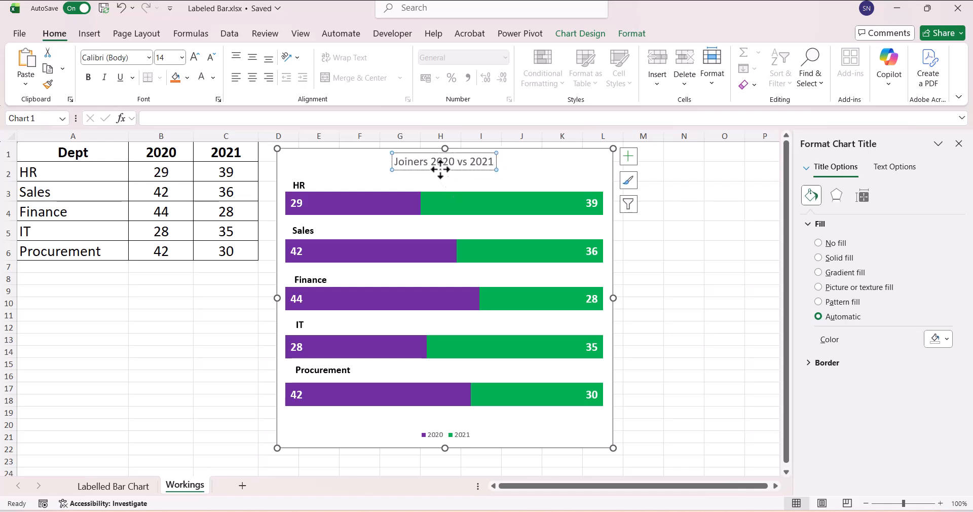
pyautogui.click(214, 77)
pyautogui.click(205, 126)
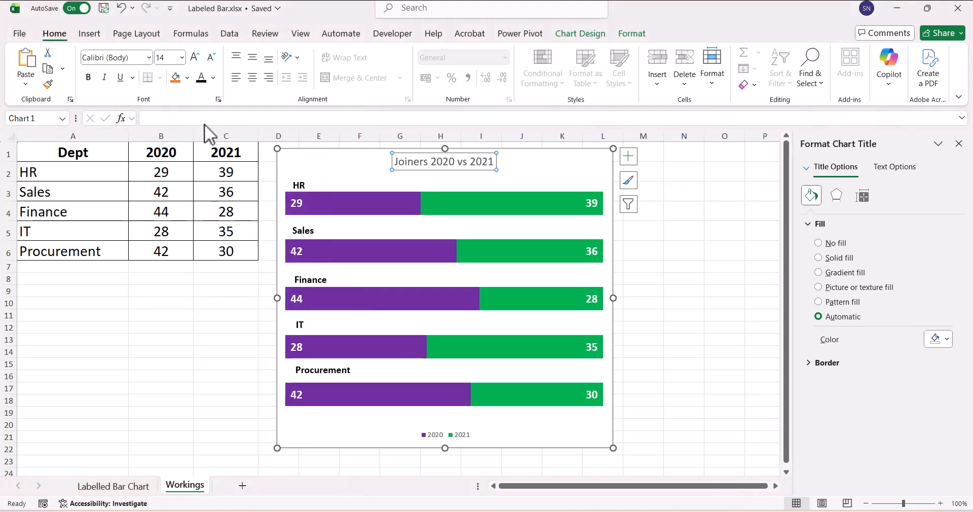
pyautogui.click(88, 77)
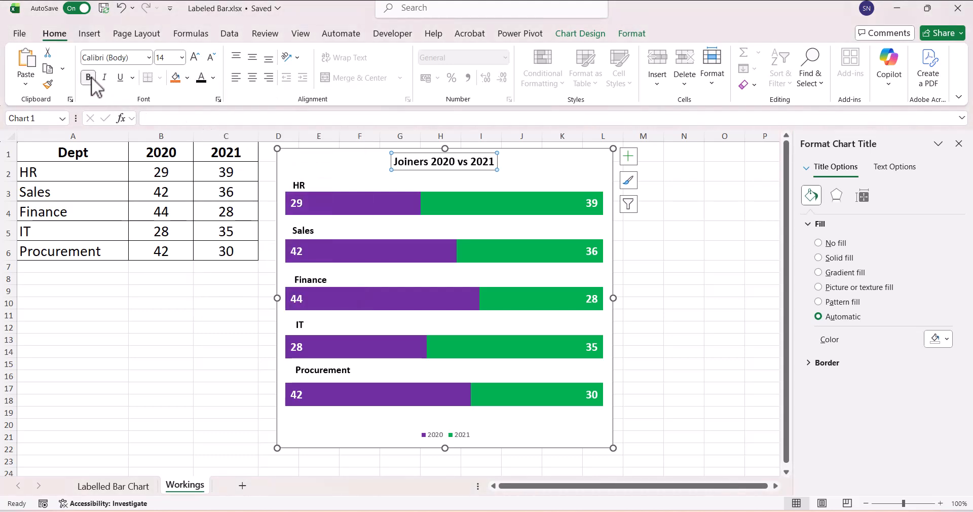
# Move the legend above the end of the HR bar, just below the title, and make its text larger and bold.
pyautogui.click(425, 436)
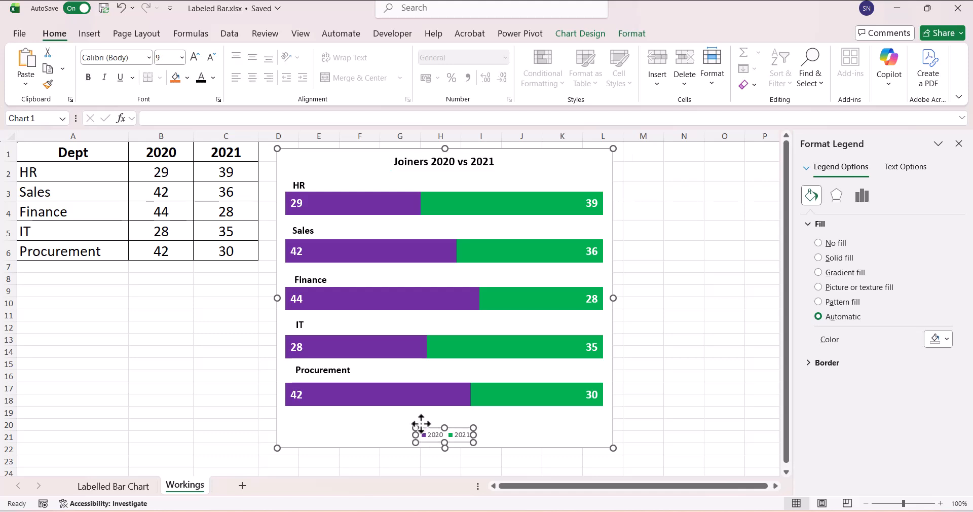
pyautogui.moveTo(513, 176); pyautogui.dragTo(519, 167)
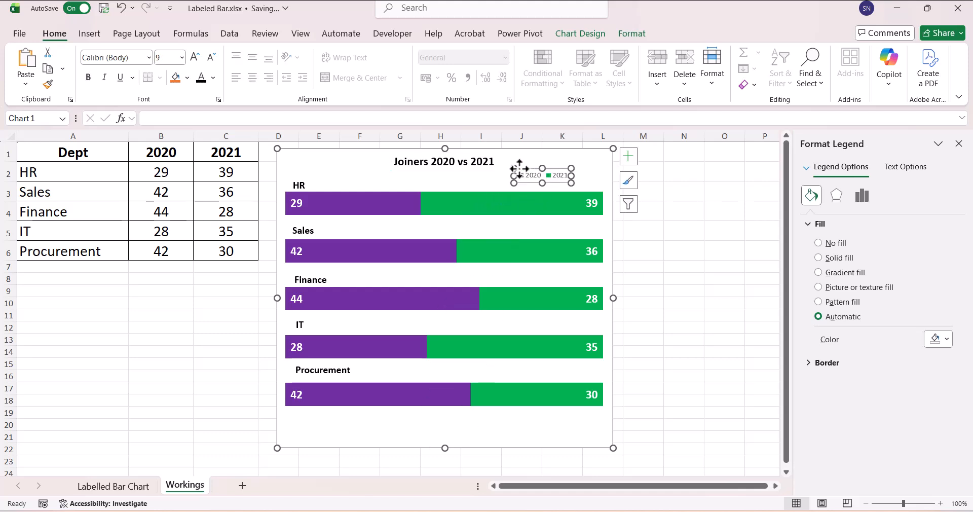
pyautogui.click(195, 56)
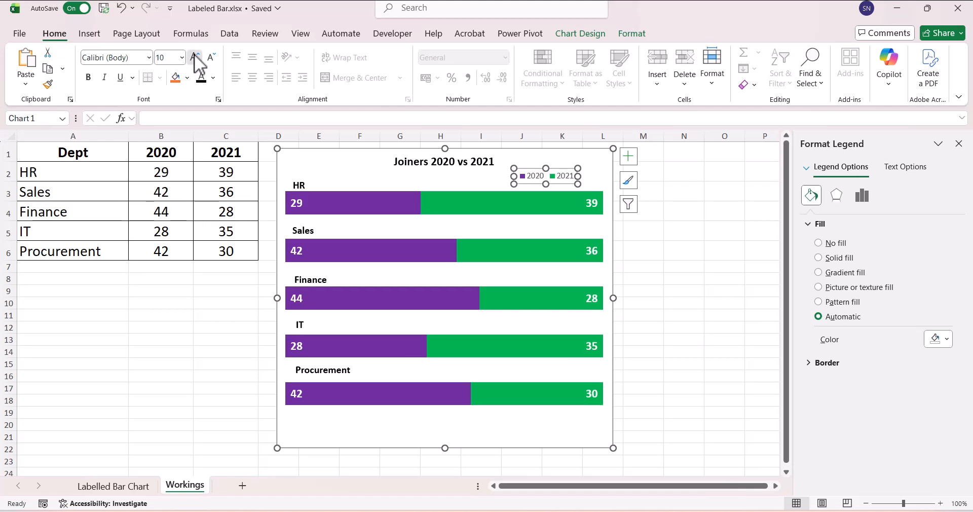
pyautogui.click(196, 57)
pyautogui.click(88, 77)
pyautogui.click(671, 364)
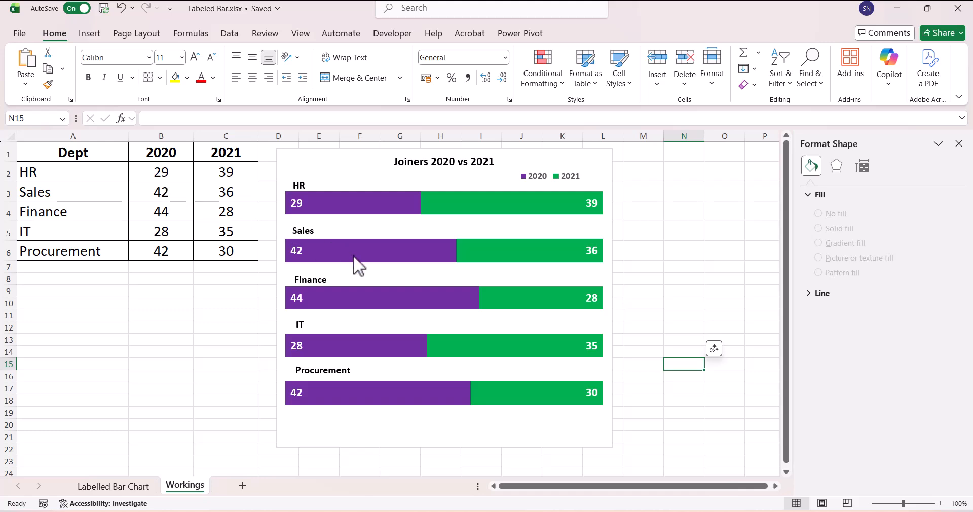
# Set the Sales value for 2020 in cell B3 to 15 and check the Sales bar in the chart.
pyautogui.click(178, 192)
pyautogui.write('15')
pyautogui.press('Return')
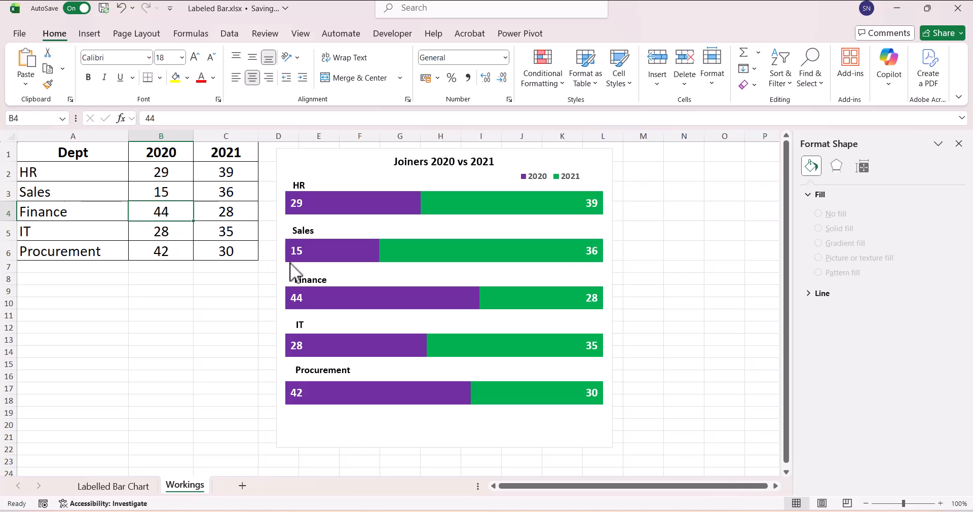
pyautogui.moveTo(362, 256)
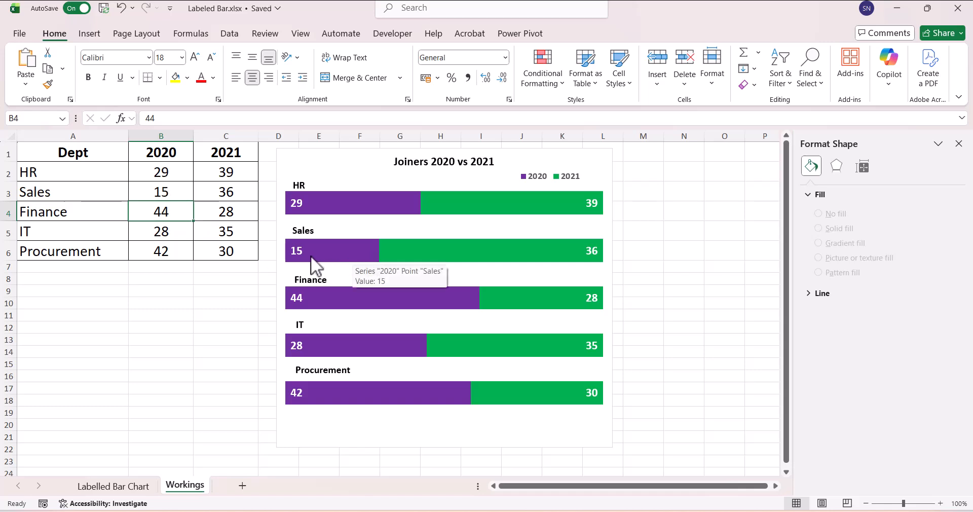